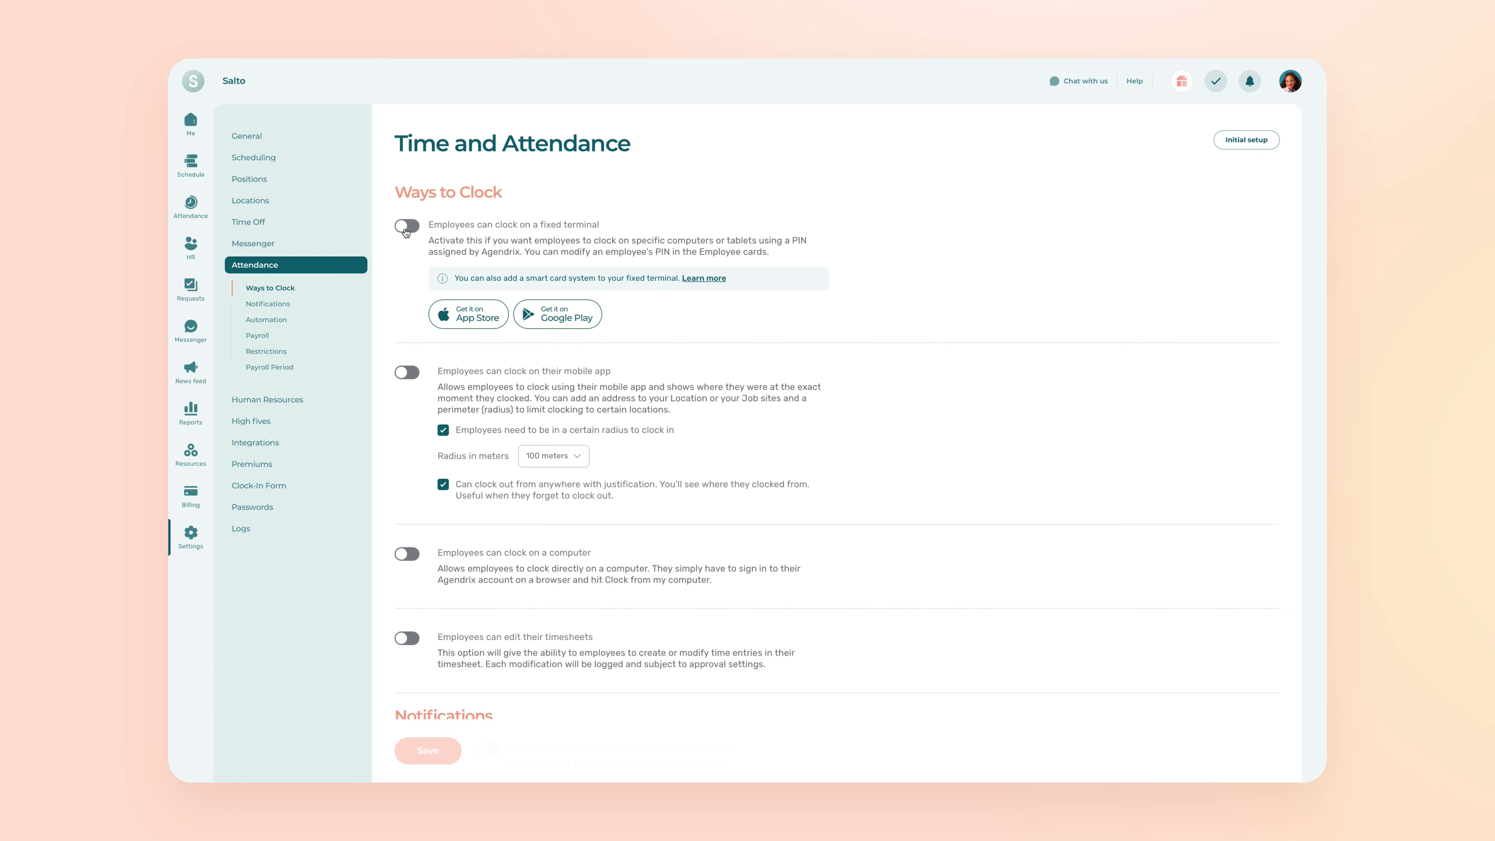
Step: Allow employees to clock on a fixed terminal and on their mobile app, and check the available radius options
{"action": "left_click", "coordinate": [406, 230]}
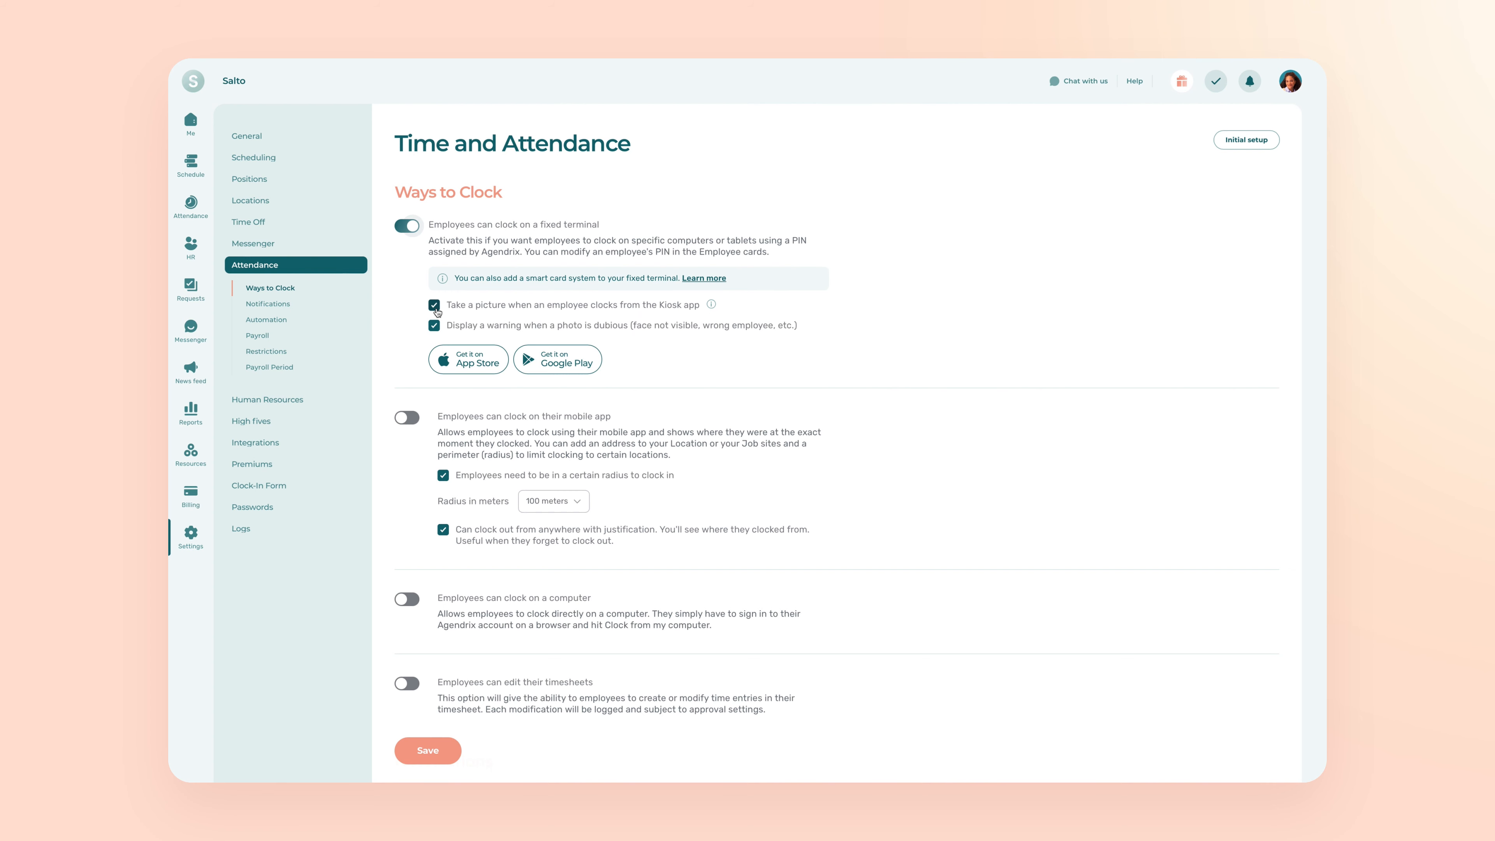
{"action": "scroll", "coordinate": [438, 313], "scroll_direction": "down", "scroll_amount": 2}
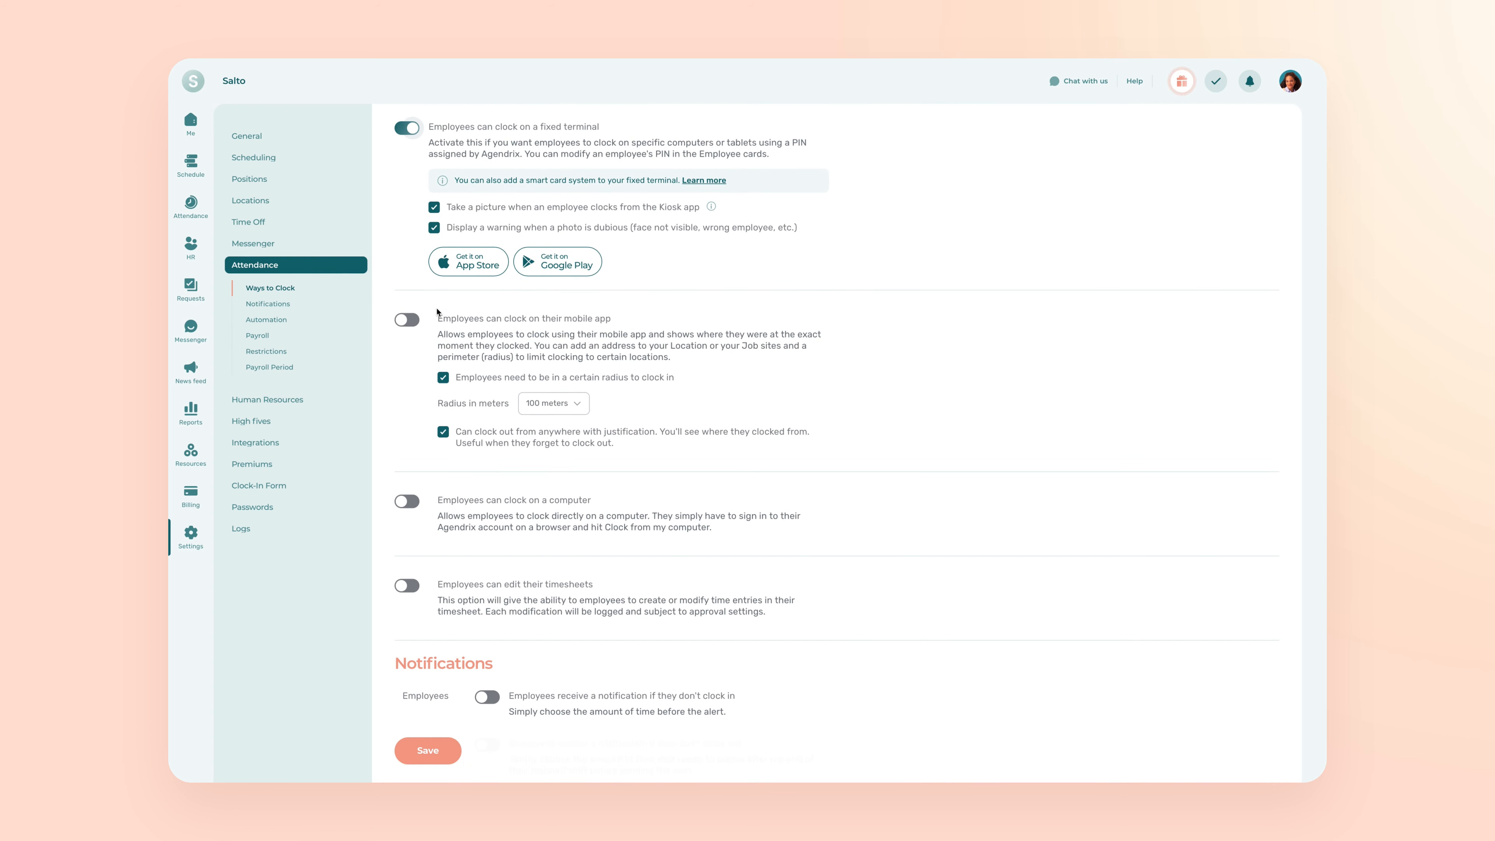
{"action": "left_click", "coordinate": [403, 312]}
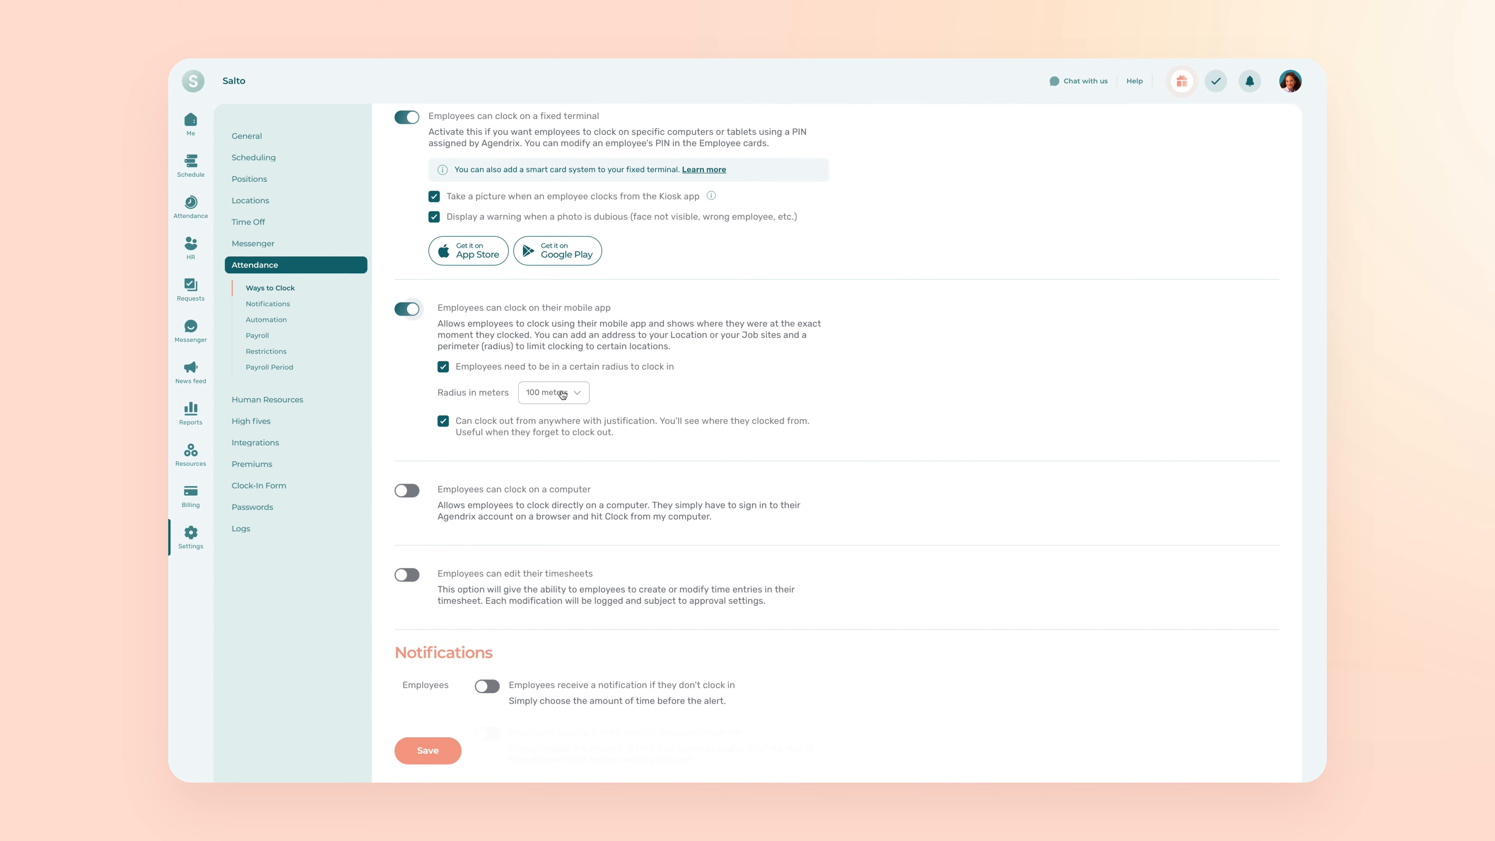
{"action": "left_click", "coordinate": [578, 394]}
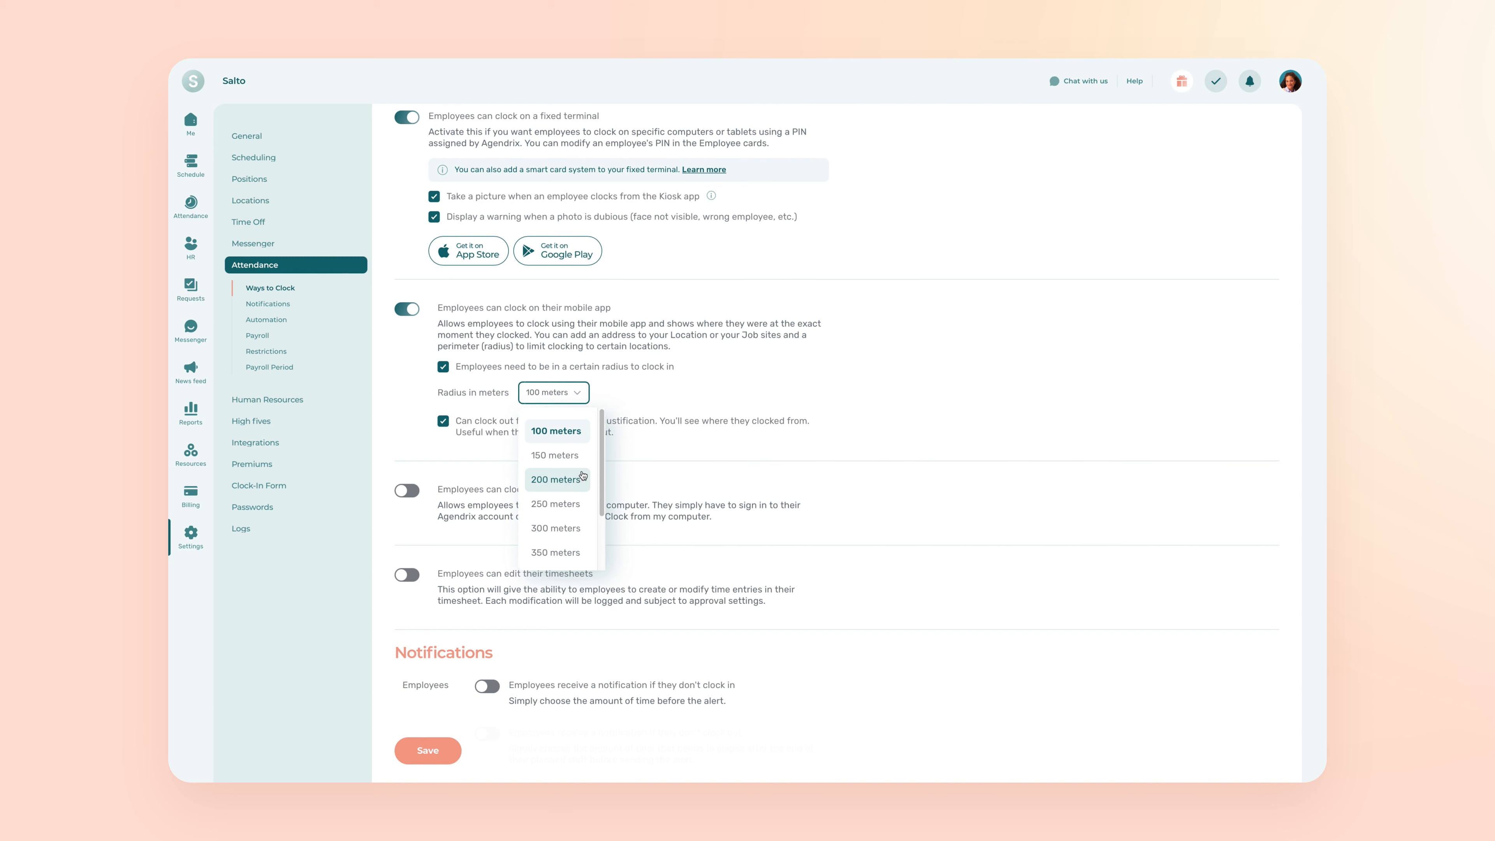
{"action": "left_click", "coordinate": [618, 392]}
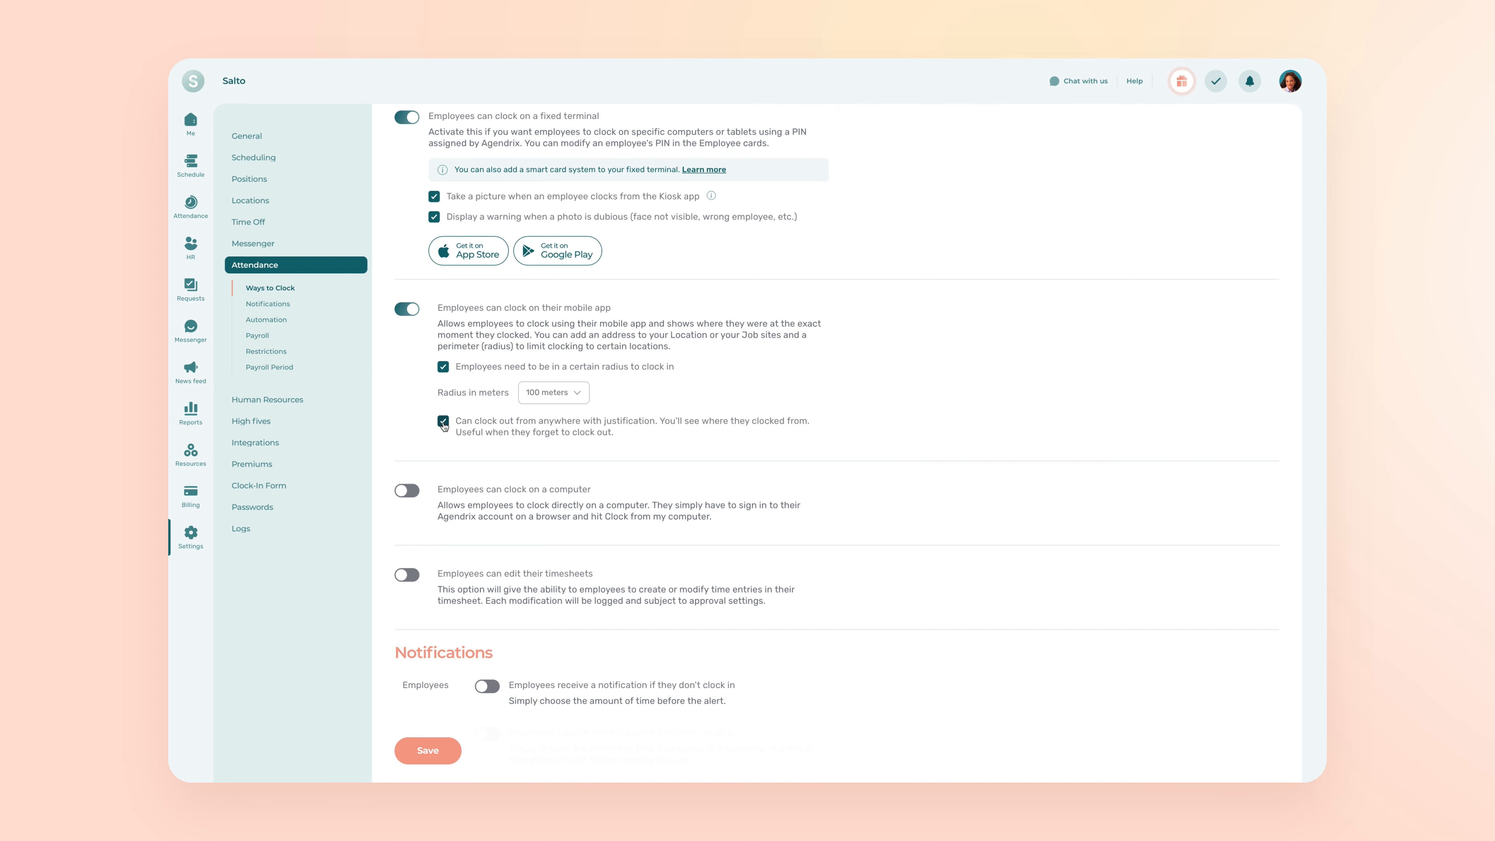
Step: Allow employees to clock on a computer and to edit their timesheets
{"action": "scroll", "coordinate": [443, 425], "scroll_direction": "down", "scroll_amount": 4}
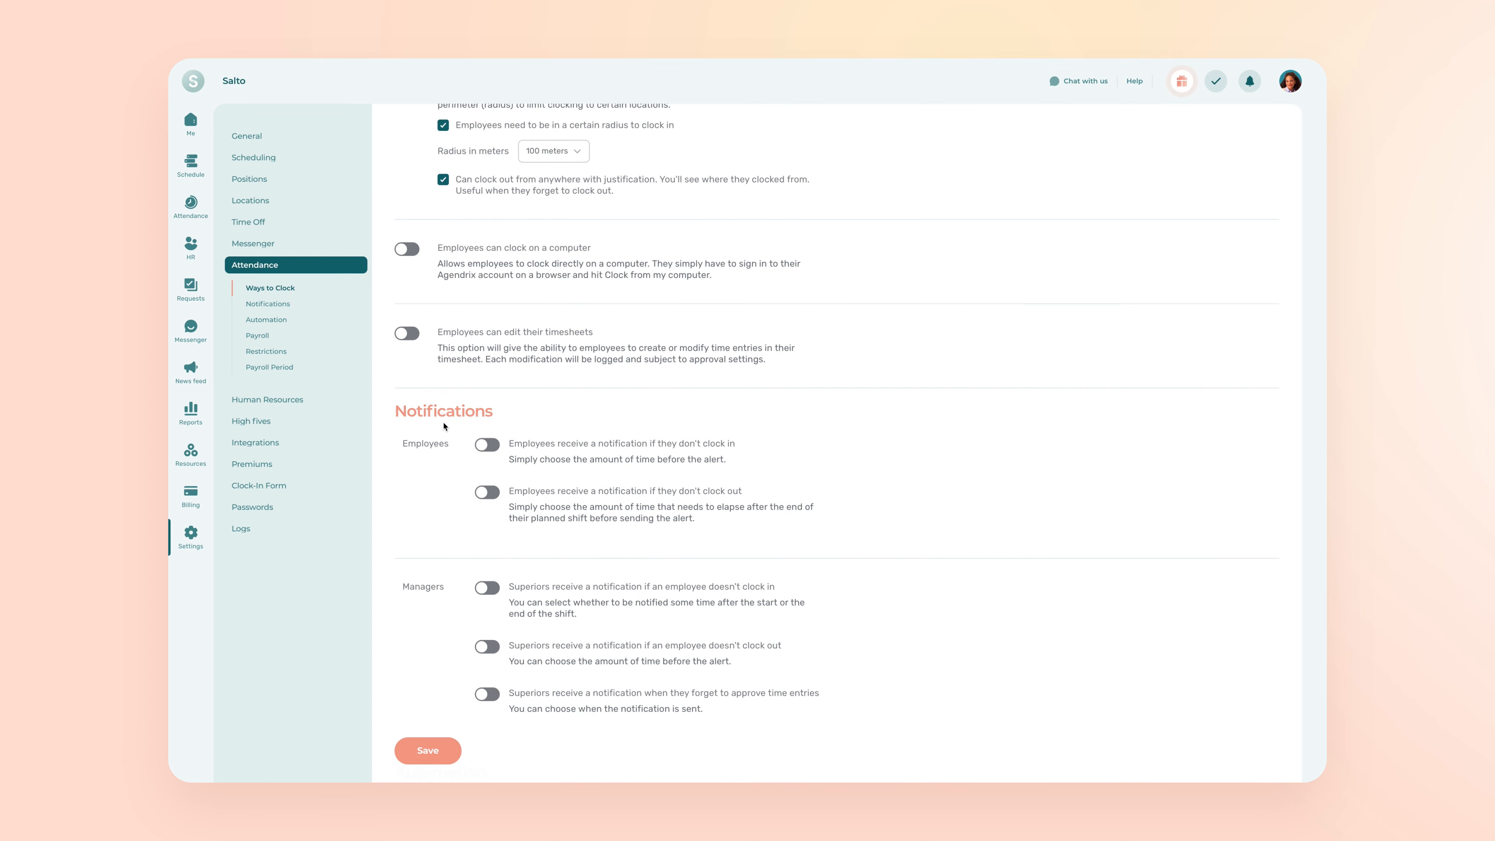
{"action": "left_click", "coordinate": [404, 250]}
{"action": "left_click", "coordinate": [407, 334]}
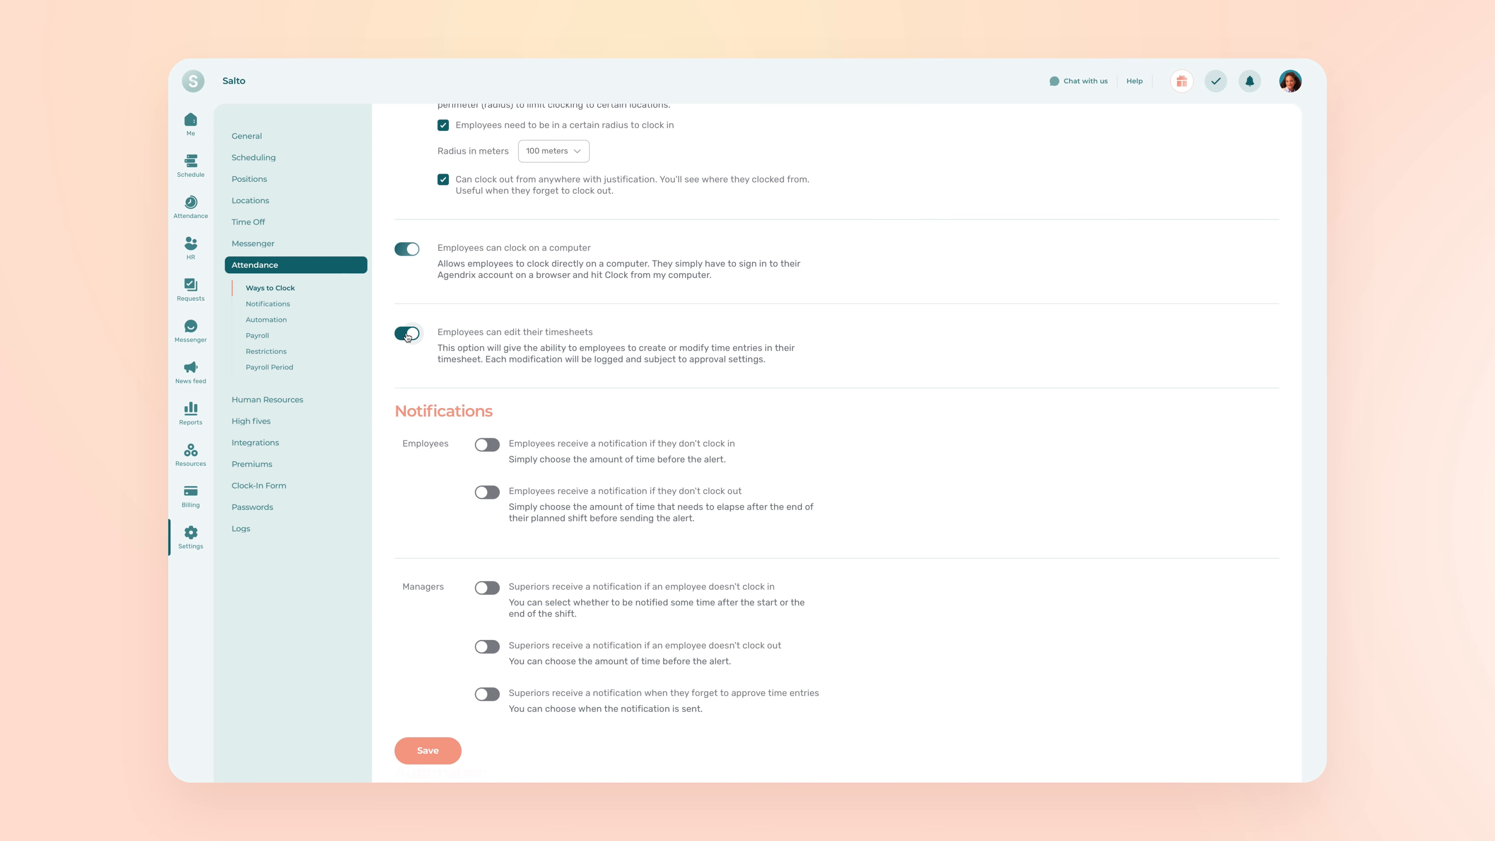
Step: Enable the employee notifications for not clocking in and not clocking out
{"action": "scroll", "coordinate": [407, 337], "scroll_direction": "down", "scroll_amount": 3}
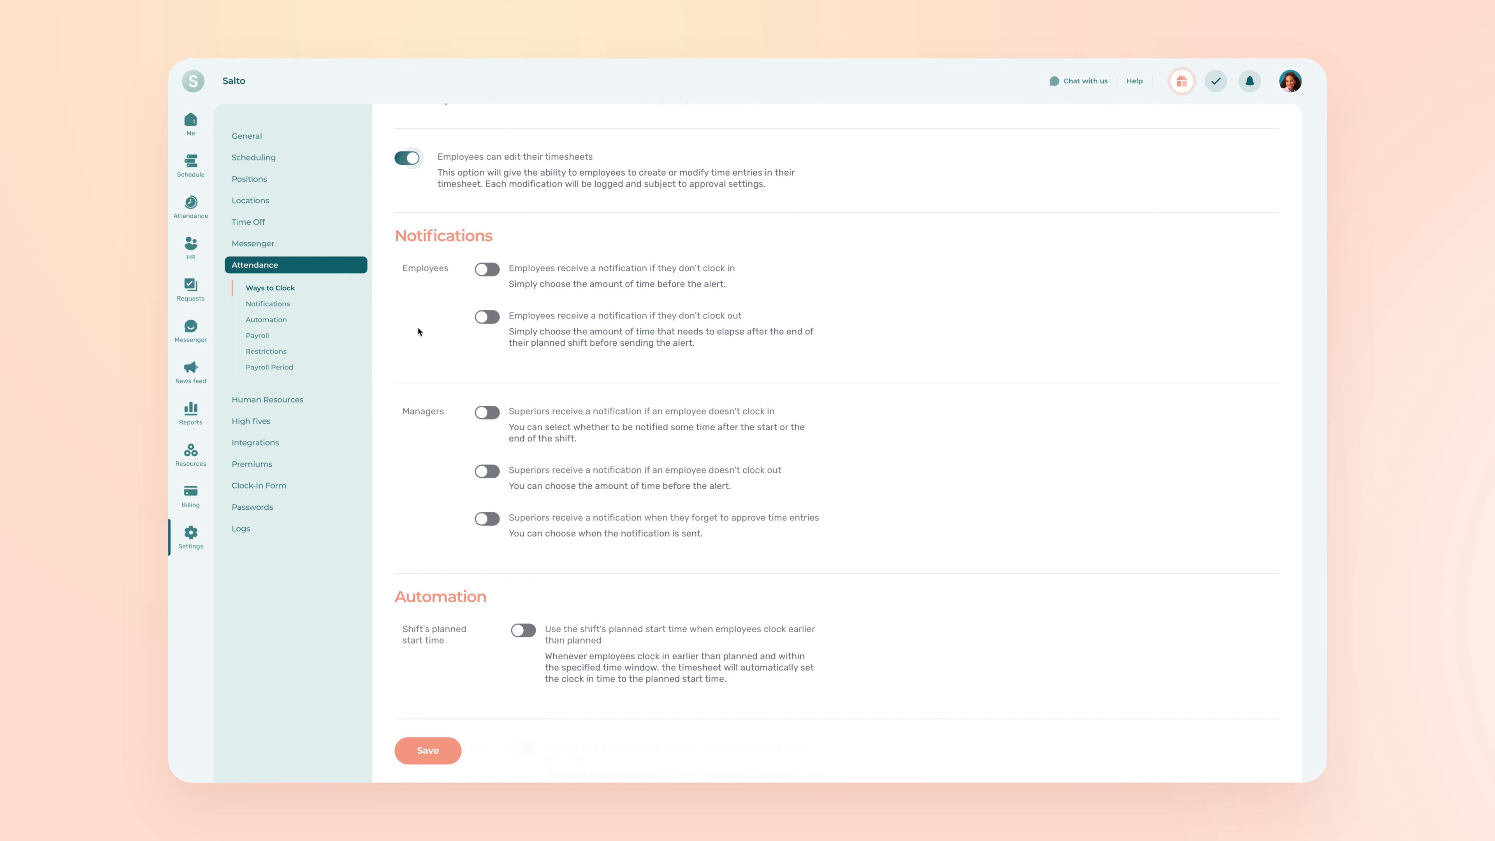
{"action": "left_click", "coordinate": [483, 270]}
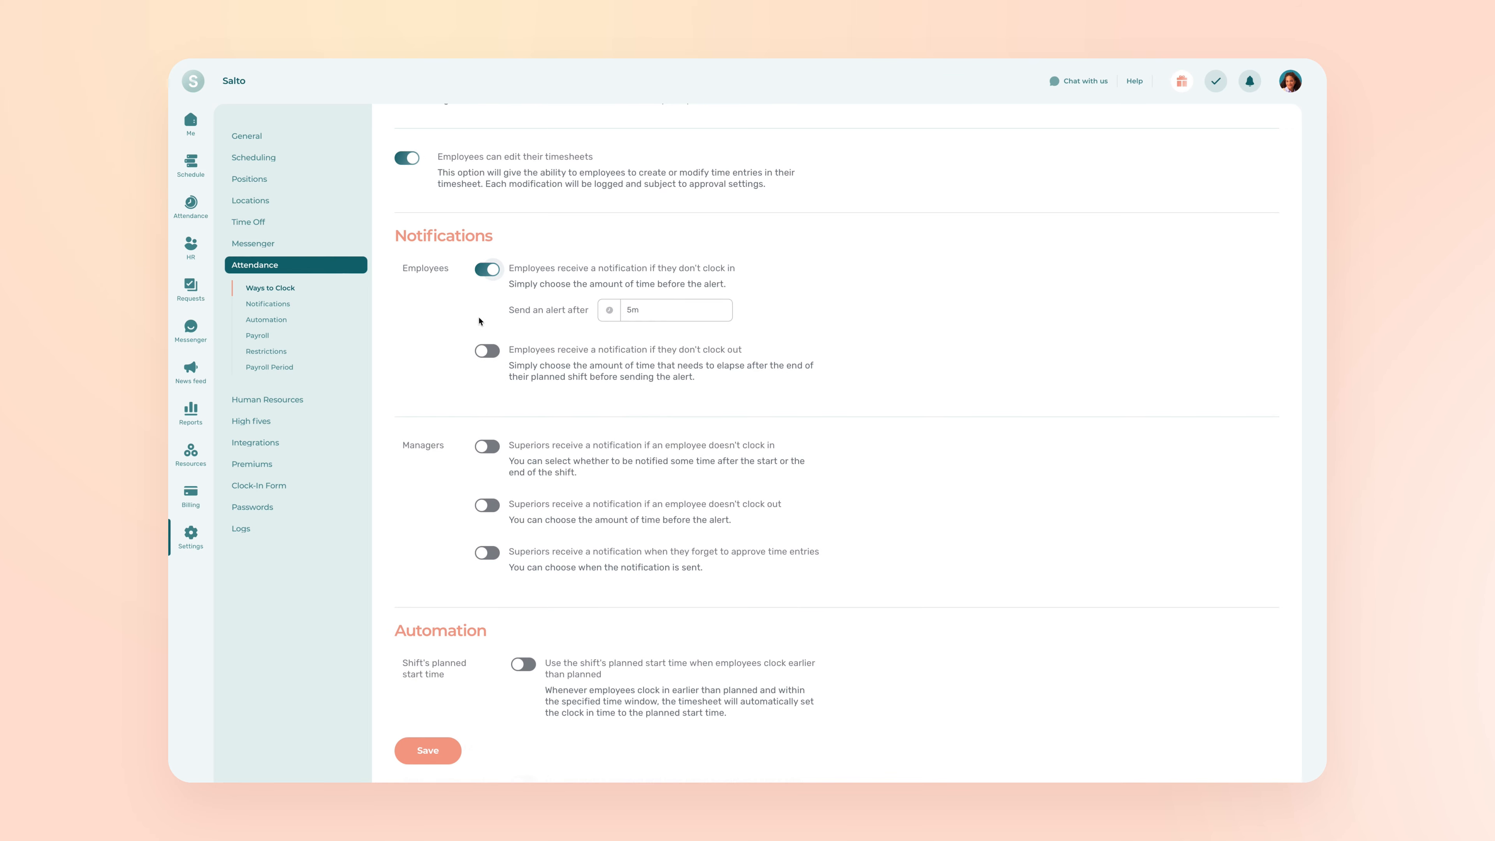
{"action": "left_click", "coordinate": [486, 354]}
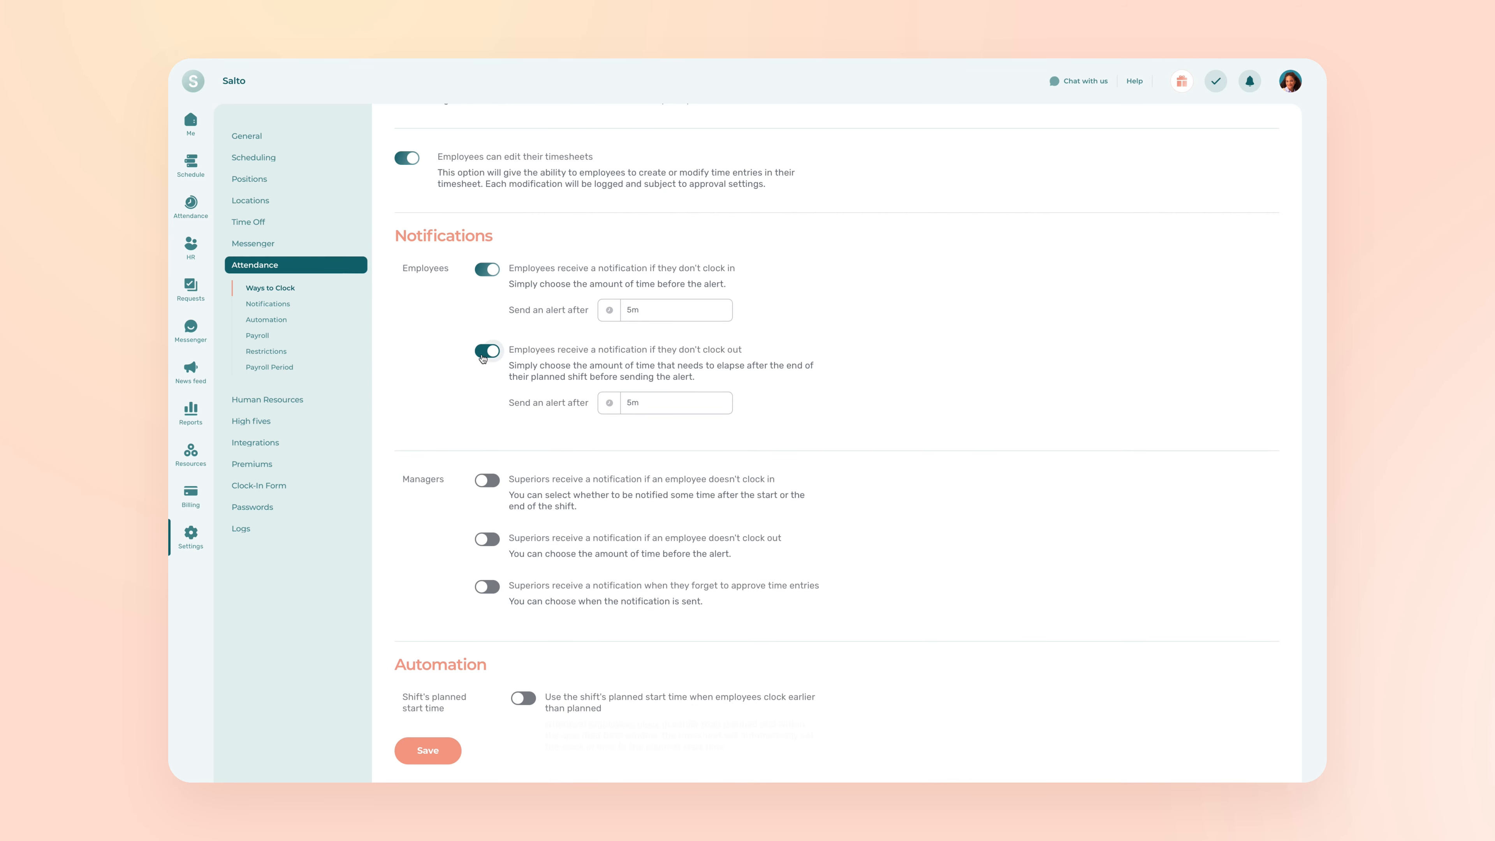
Step: Enable the superiors' notifications for employees who don't clock in or clock out, and for forgotten time entry approvals
{"action": "scroll", "coordinate": [455, 365], "scroll_direction": "down", "scroll_amount": 1}
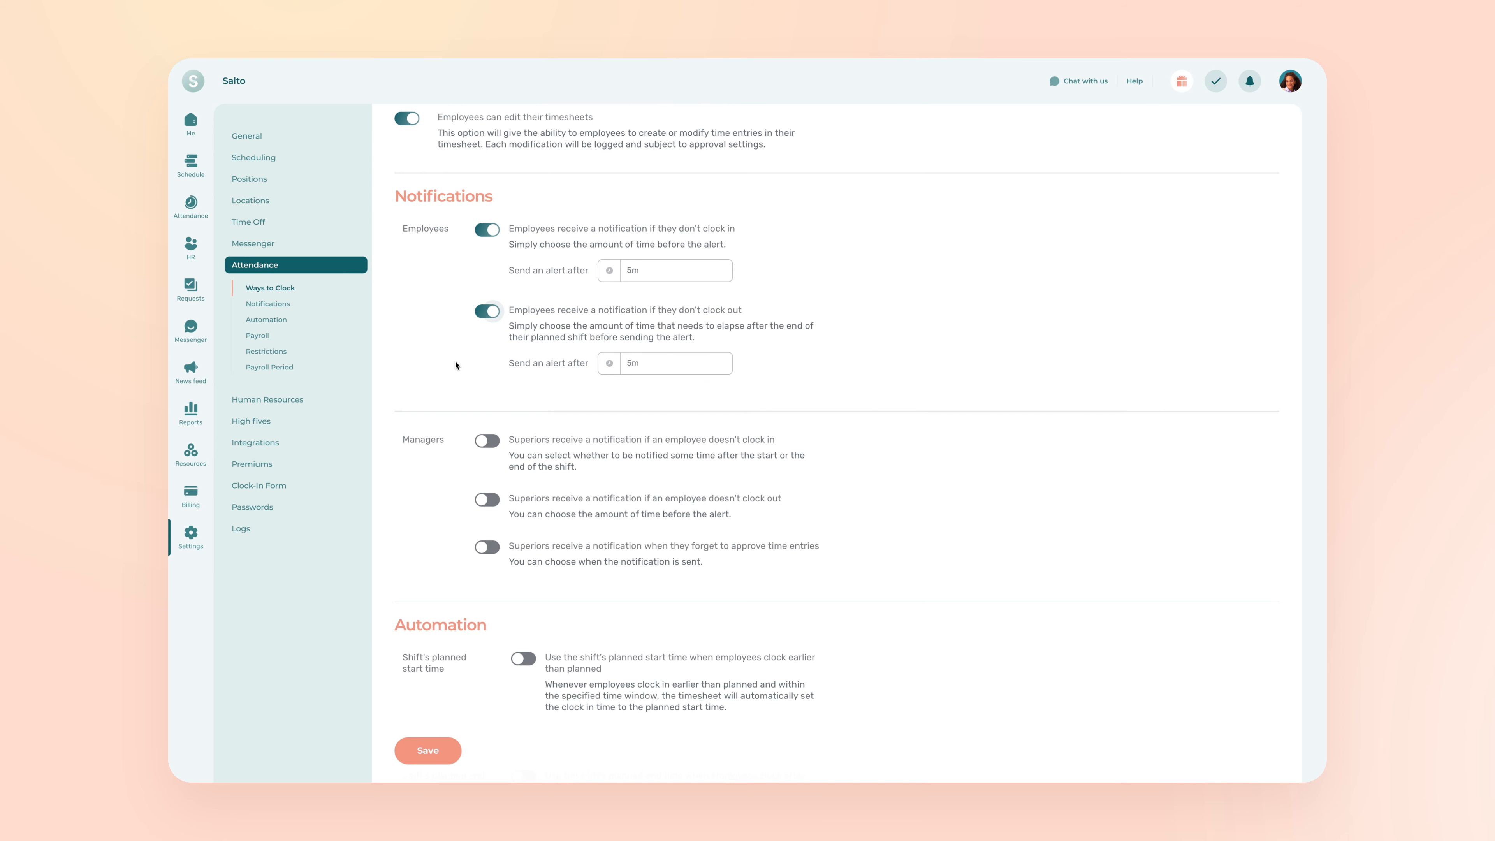
{"action": "scroll", "coordinate": [456, 365], "scroll_direction": "down", "scroll_amount": 1}
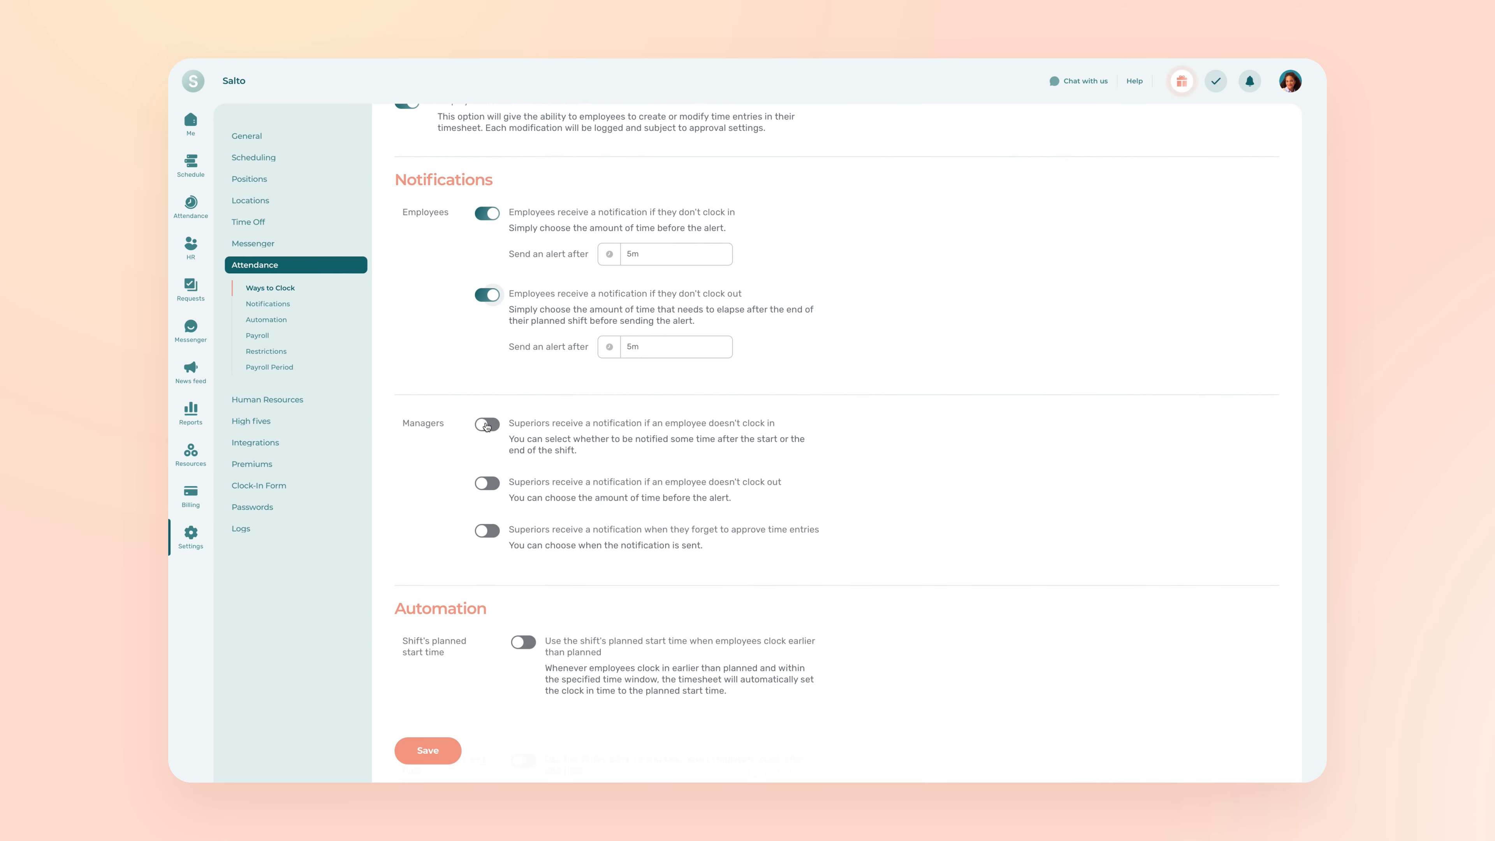
{"action": "left_click", "coordinate": [487, 425]}
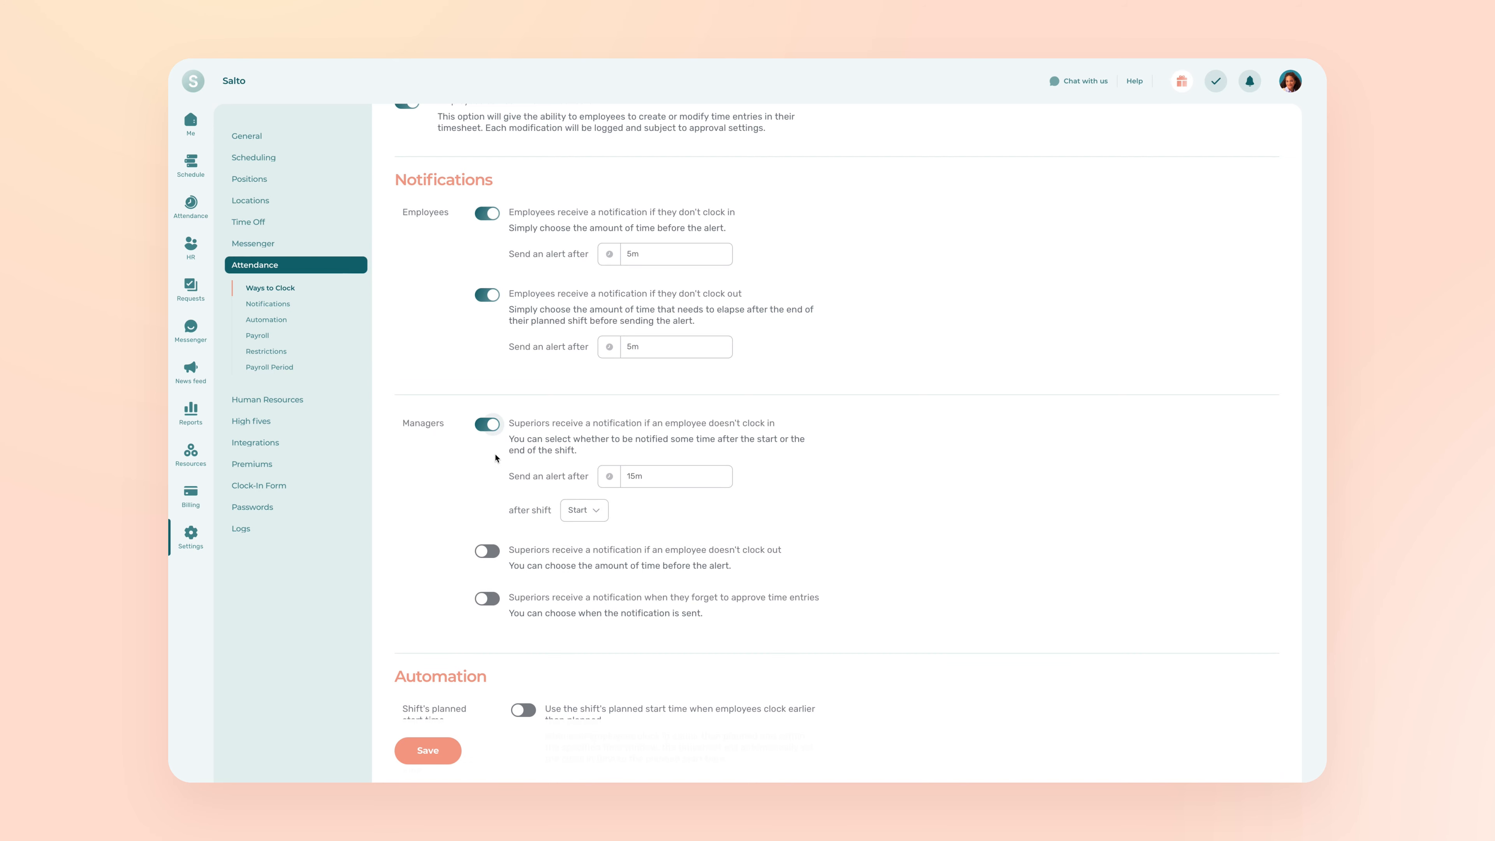
{"action": "scroll", "coordinate": [496, 457], "scroll_direction": "down", "scroll_amount": 2}
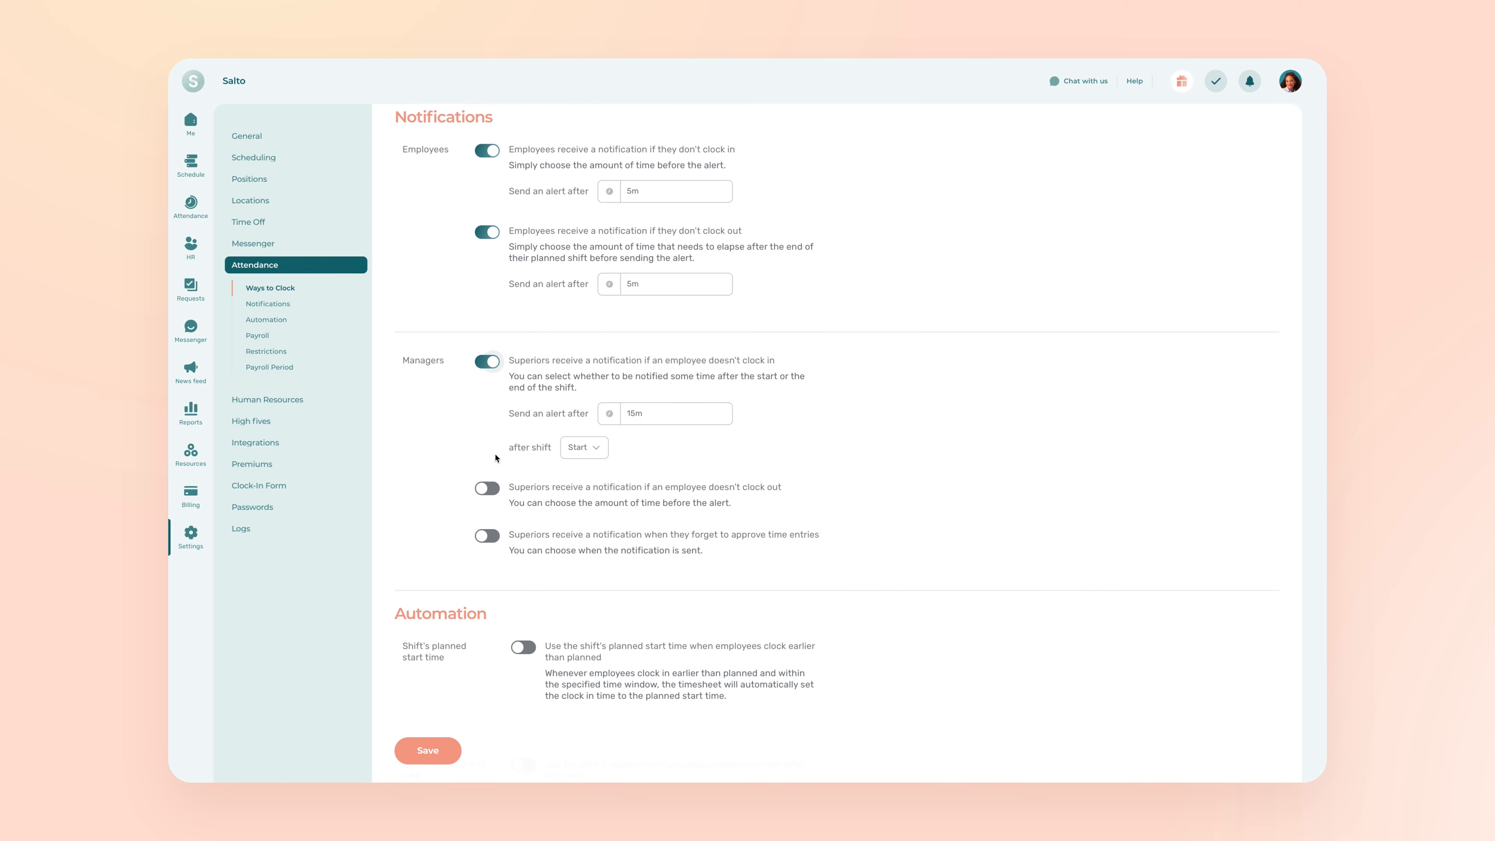
{"action": "left_click", "coordinate": [488, 486]}
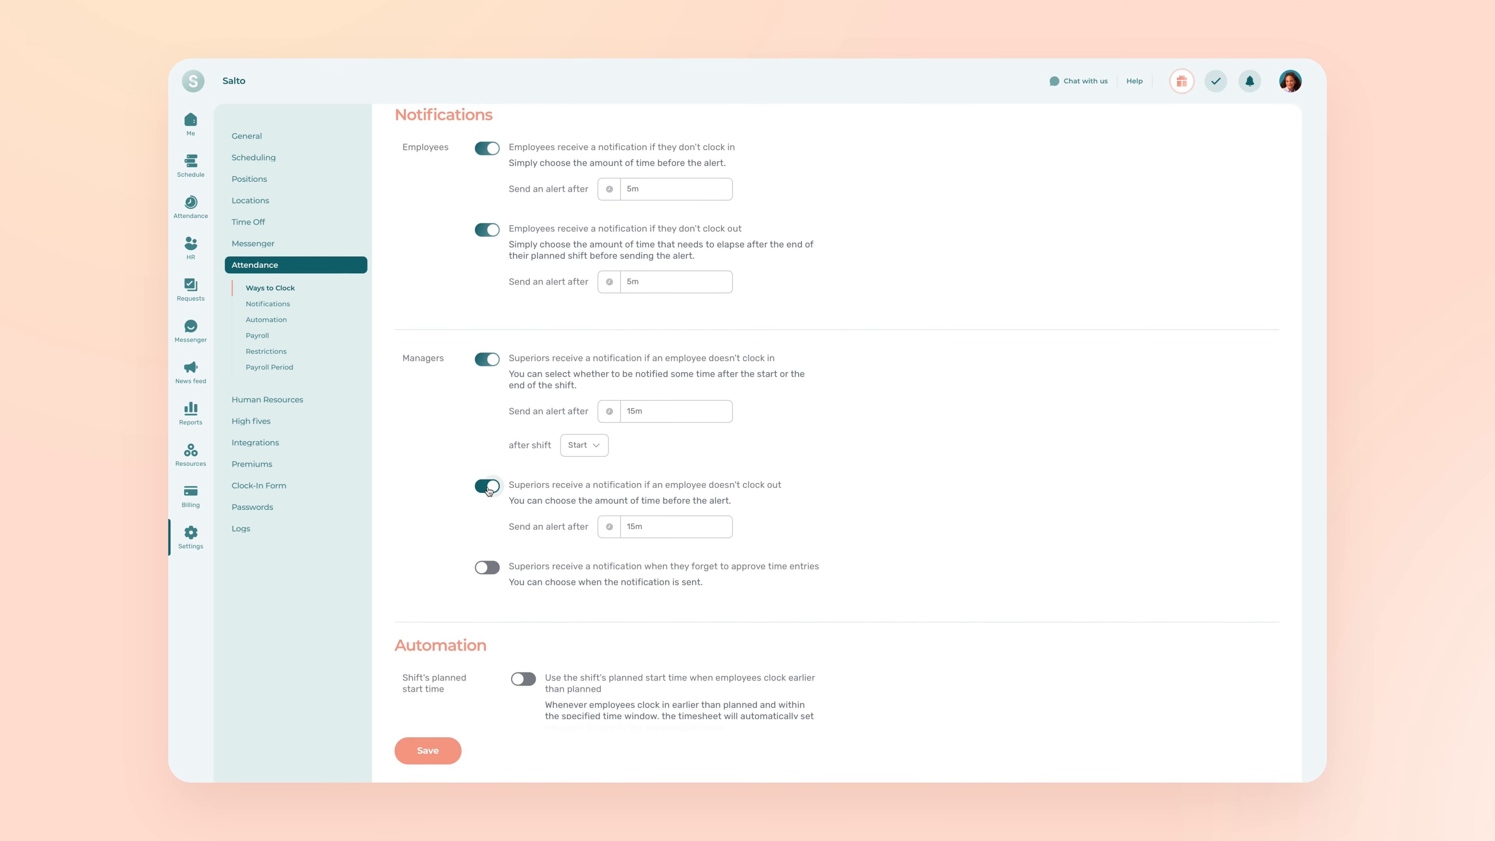
{"action": "left_click", "coordinate": [487, 568]}
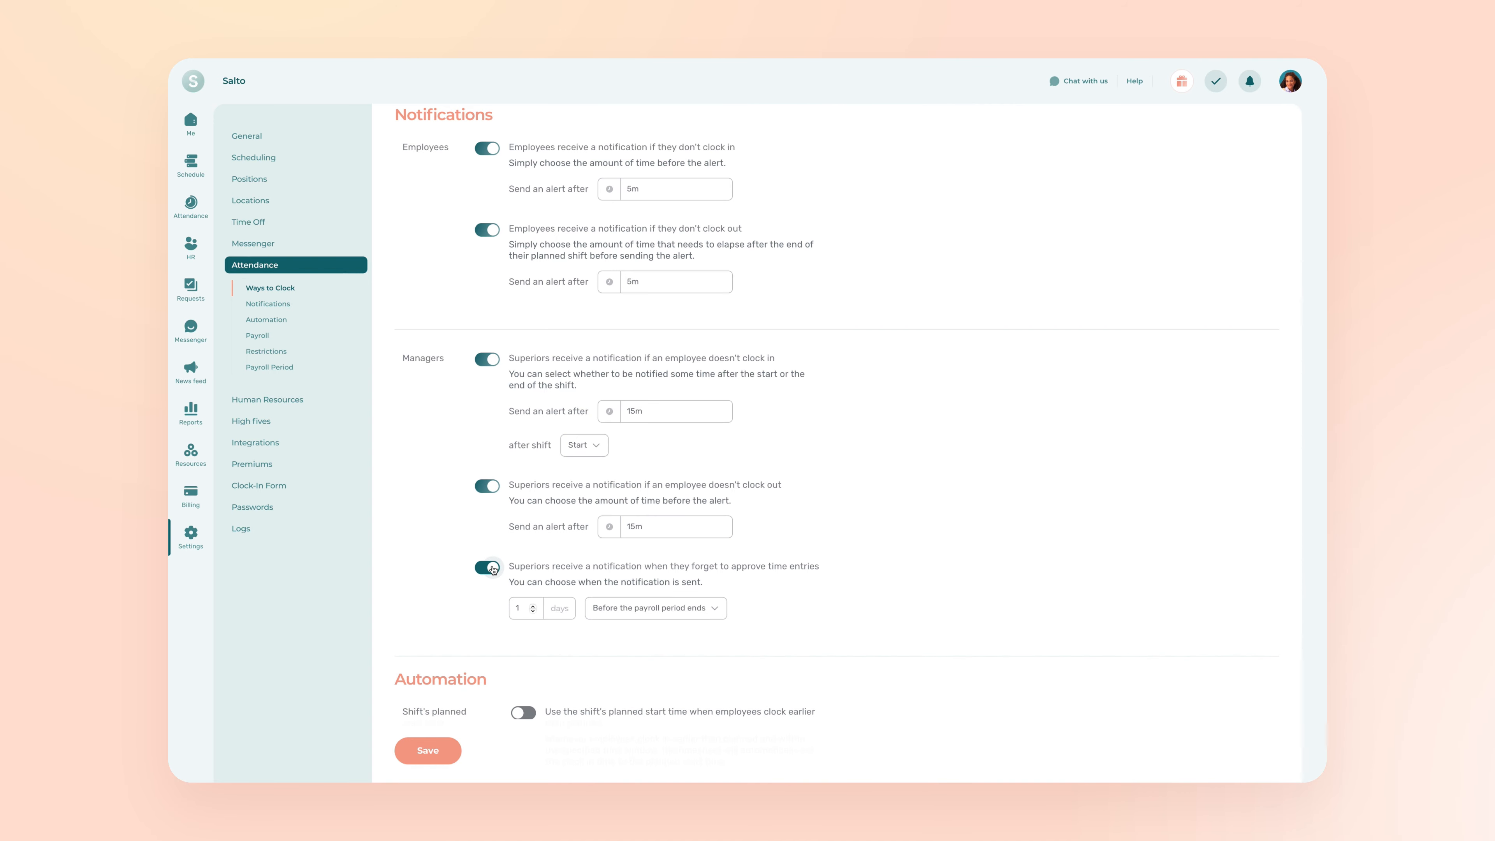
Step: Enable use of the shift's planned start time for early clock-ins and planned end time for late clock-outs, checking the start time window options
{"action": "scroll", "coordinate": [538, 564], "scroll_direction": "down", "scroll_amount": 1}
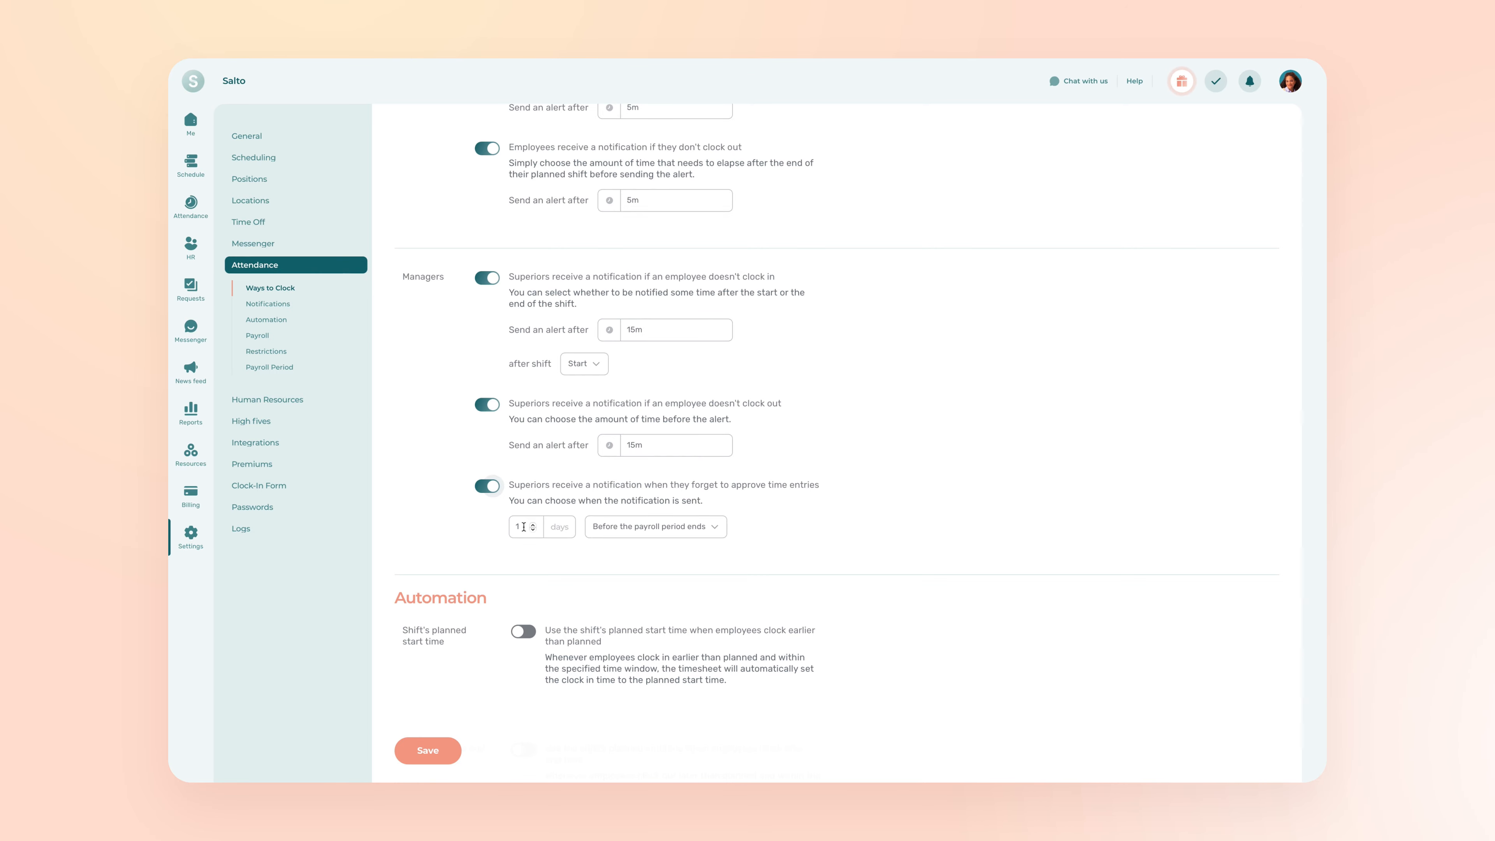
{"action": "scroll", "coordinate": [524, 526], "scroll_direction": "down", "scroll_amount": 5}
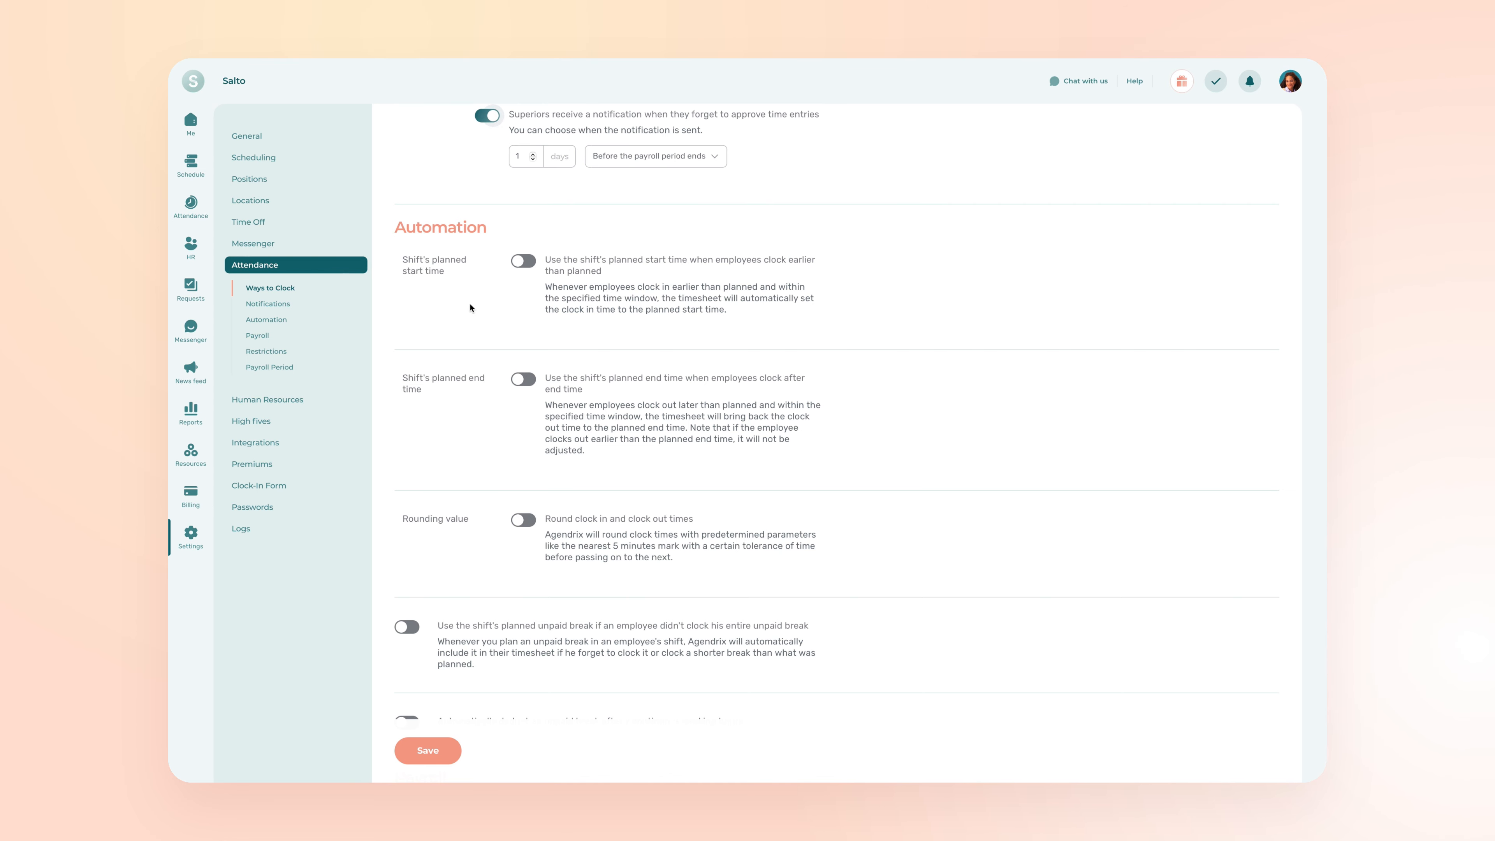
{"action": "left_click", "coordinate": [518, 264]}
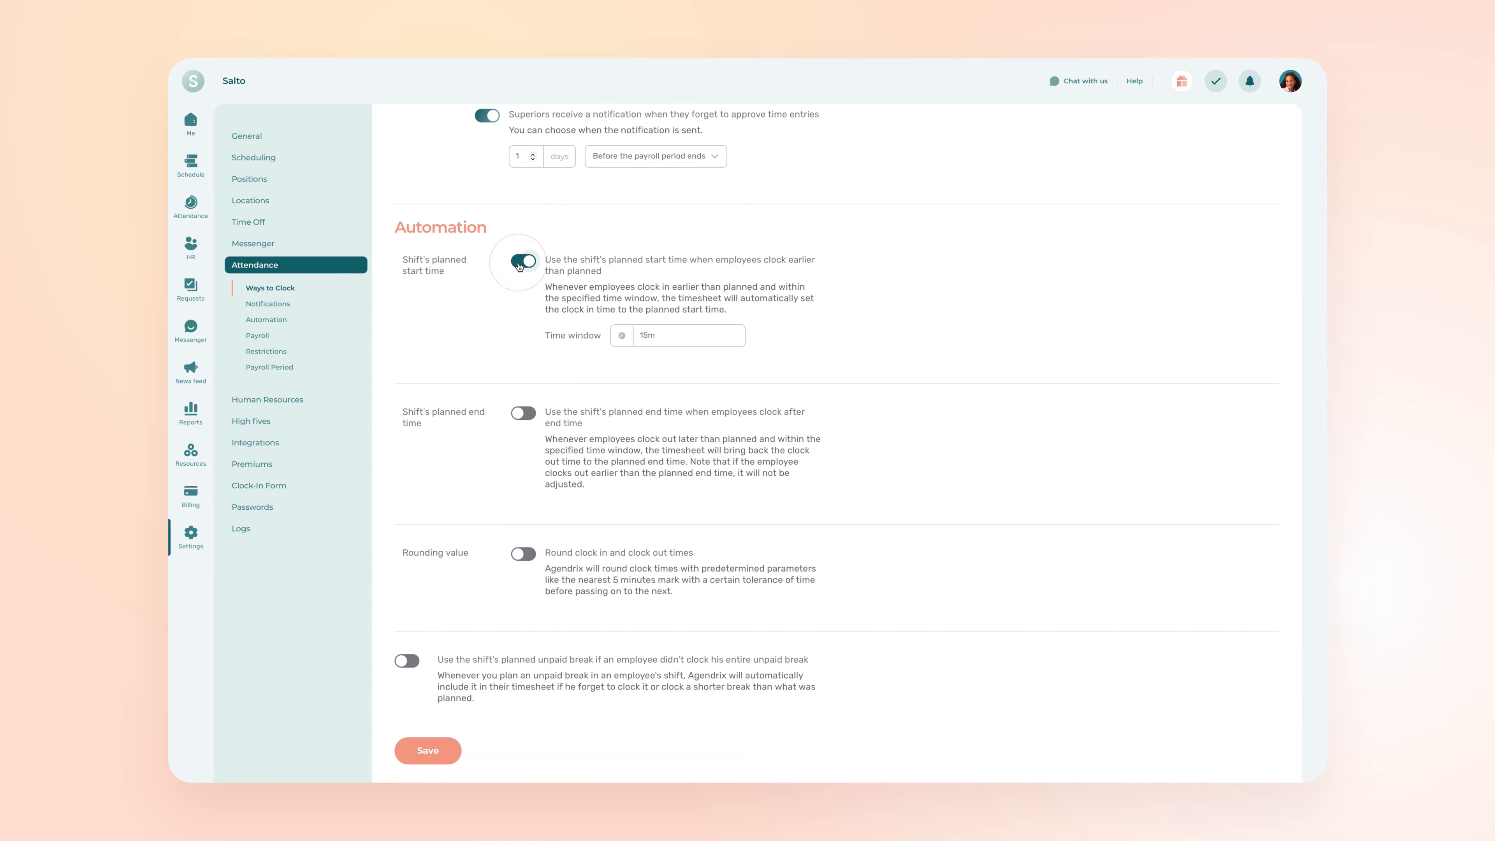
{"action": "left_click", "coordinate": [520, 415]}
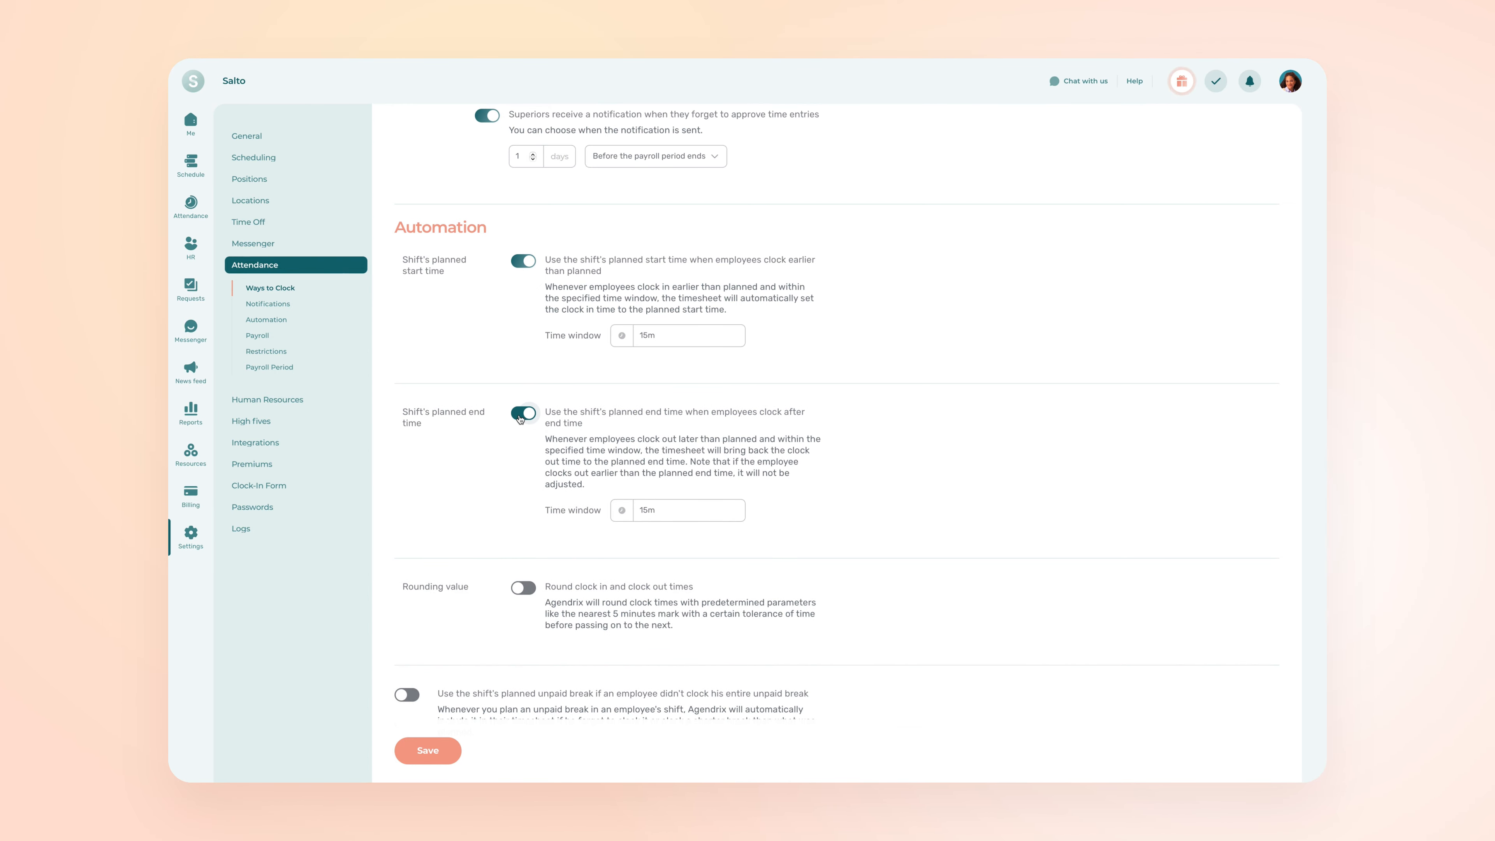
{"action": "left_click", "coordinate": [682, 337]}
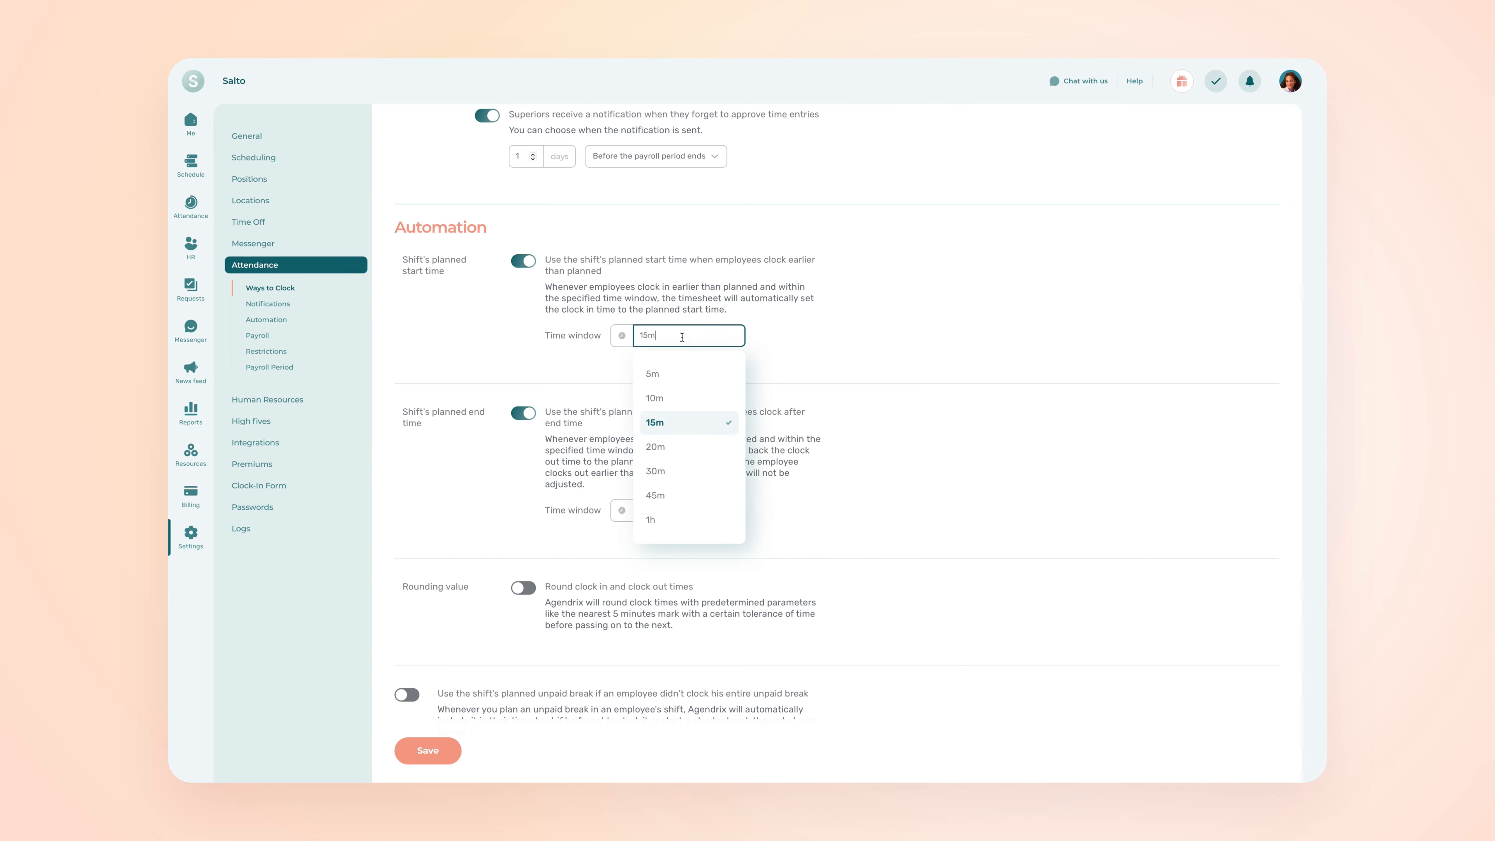
{"action": "left_click", "coordinate": [760, 337]}
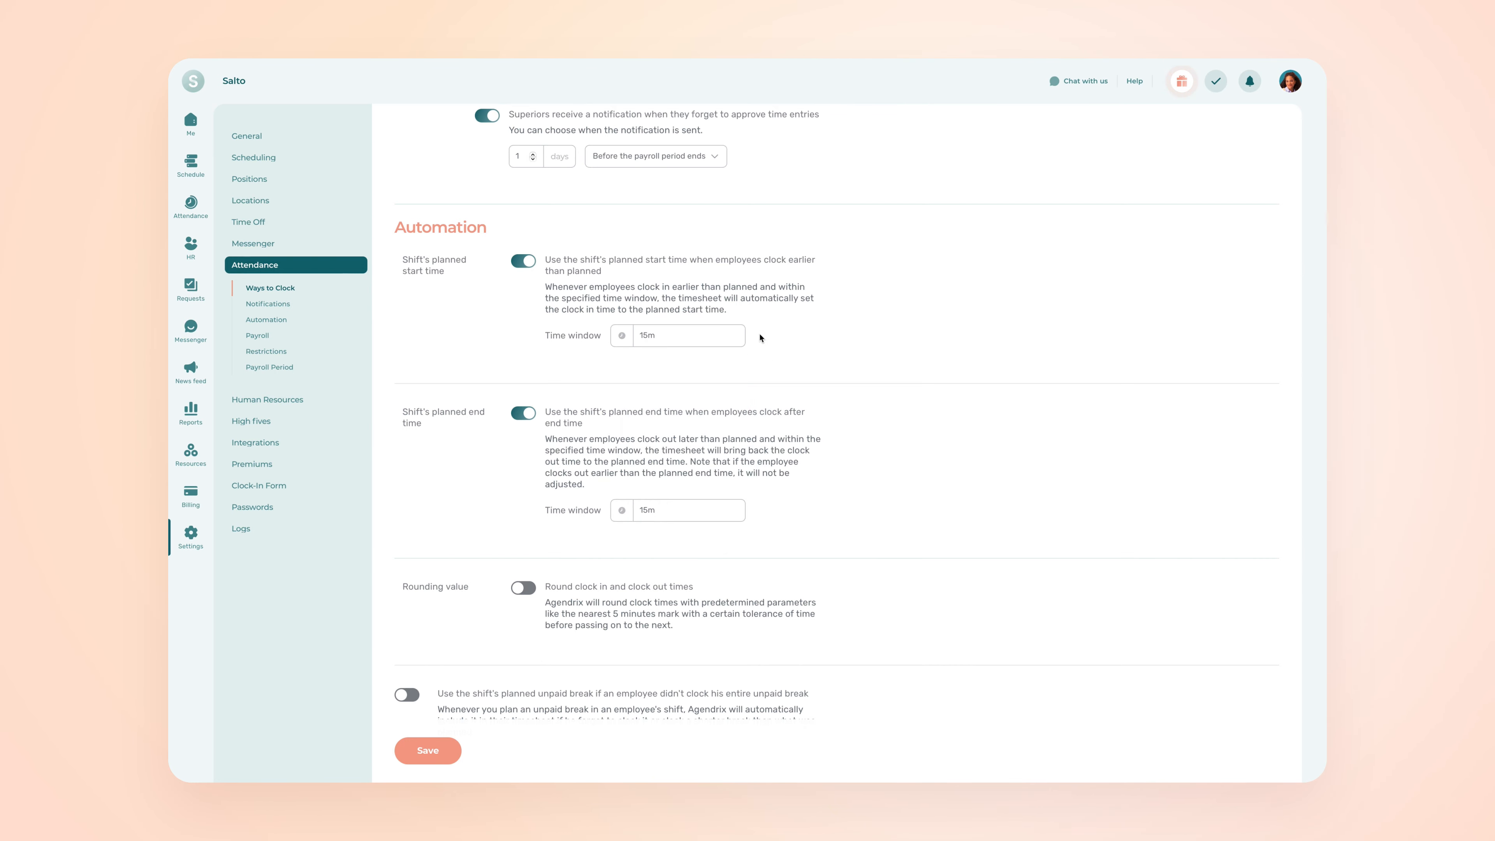
Step: Turn on rounding of clock in and clock out times in the Automation settings
{"action": "scroll", "coordinate": [585, 433], "scroll_direction": "down", "scroll_amount": 3}
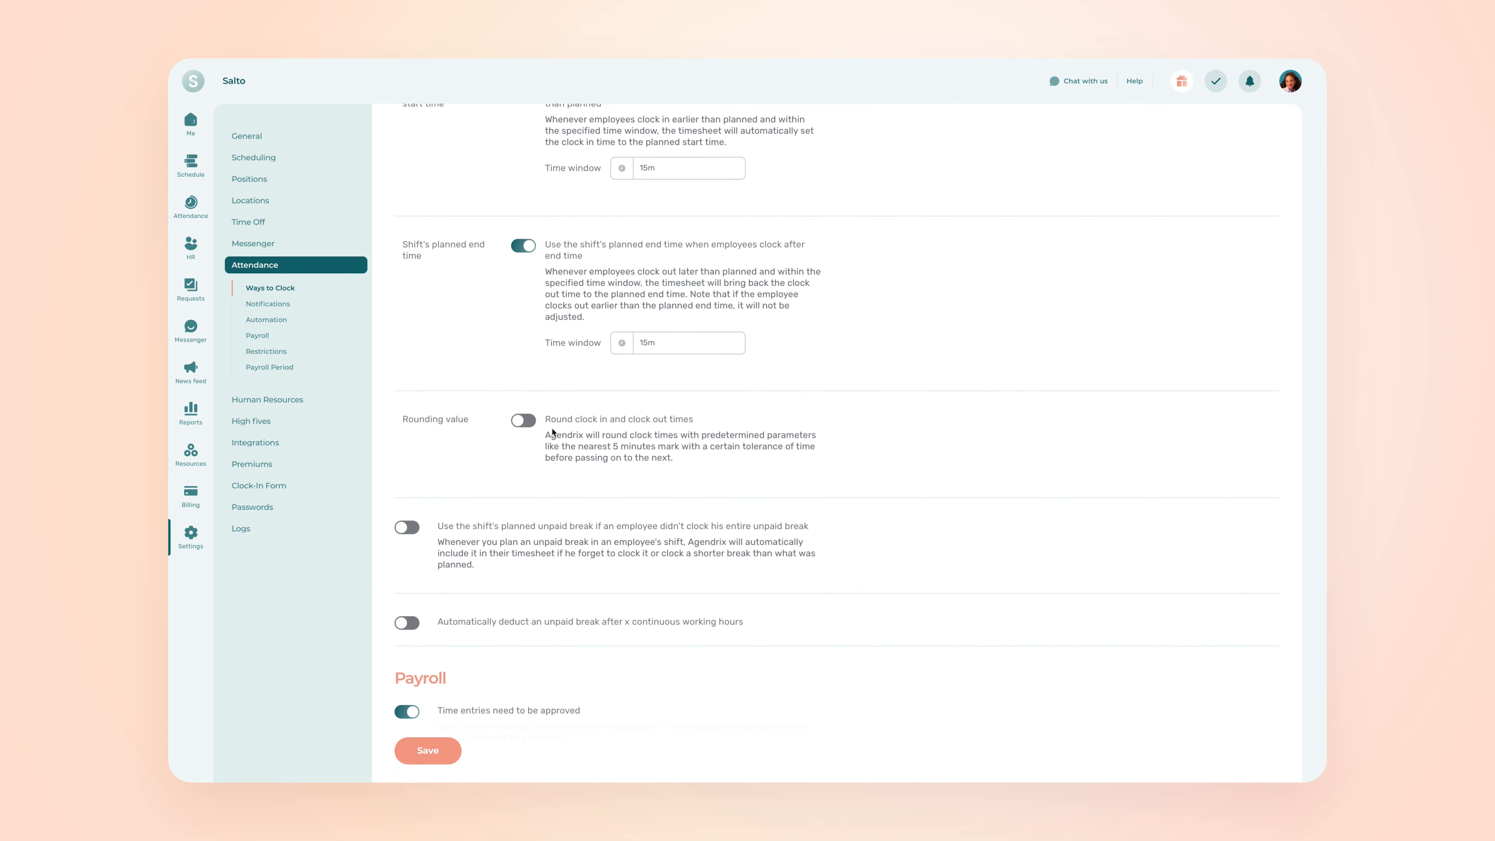
{"action": "left_click", "coordinate": [522, 422]}
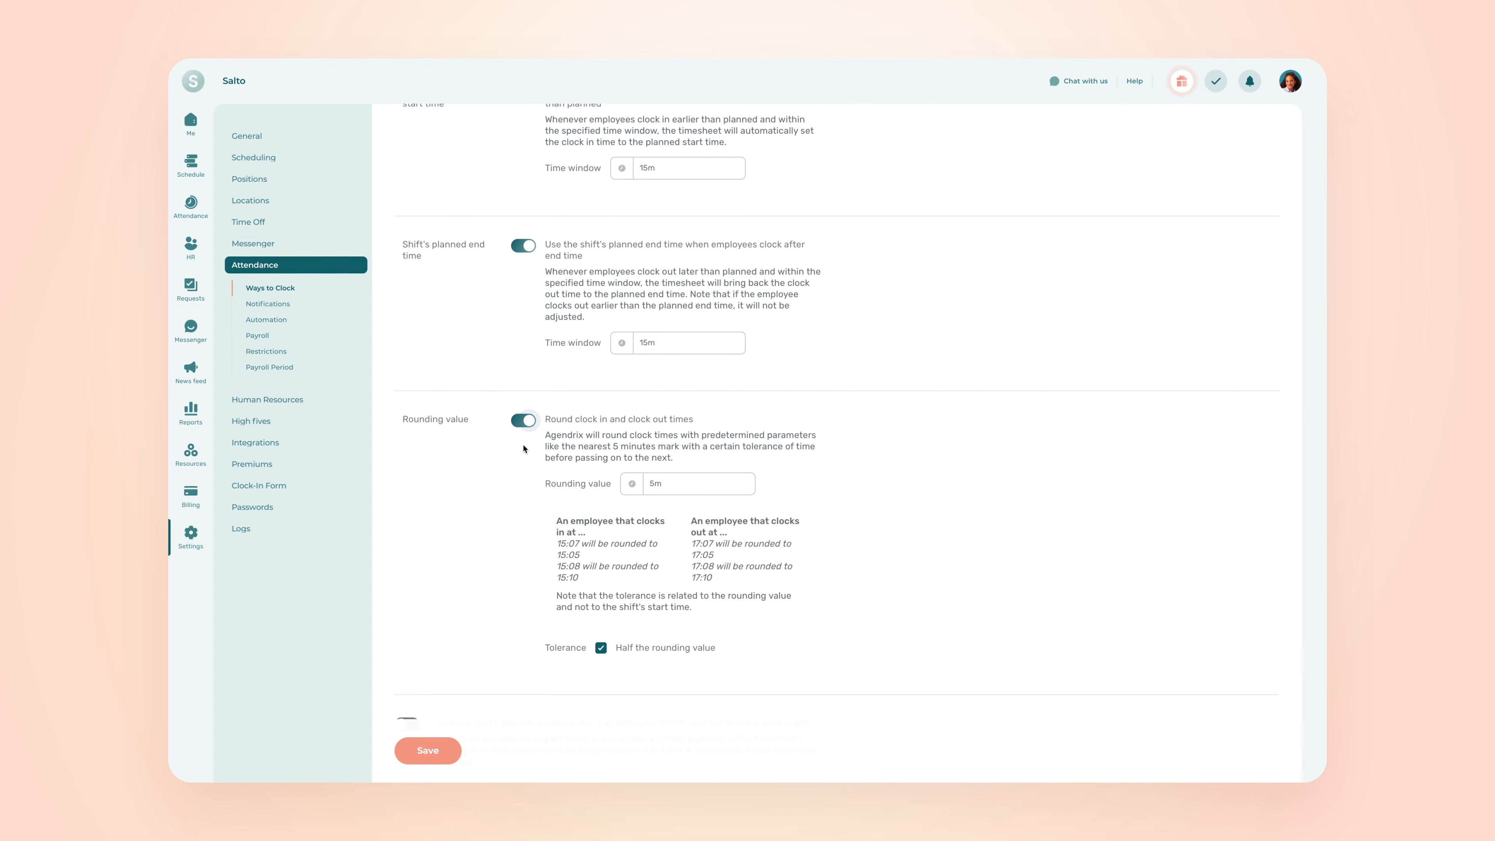
{"action": "scroll", "coordinate": [571, 533], "scroll_direction": "down", "scroll_amount": 3}
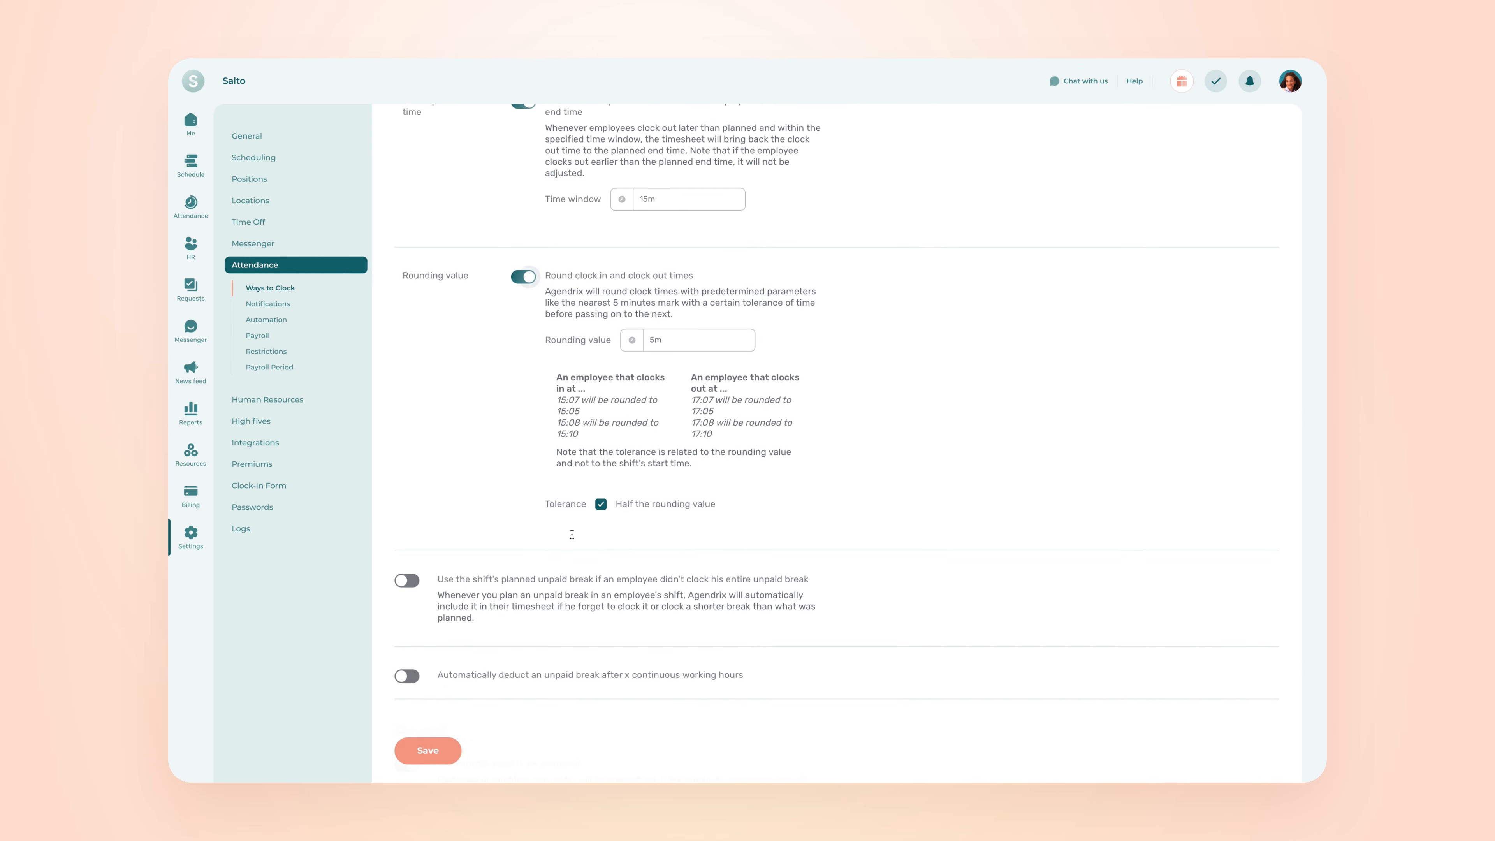
Step: Enable use of the planned unpaid break for incompletely clocked breaks and automatic unpaid break deduction after continuous working hours
{"action": "scroll", "coordinate": [572, 534], "scroll_direction": "down", "scroll_amount": 3}
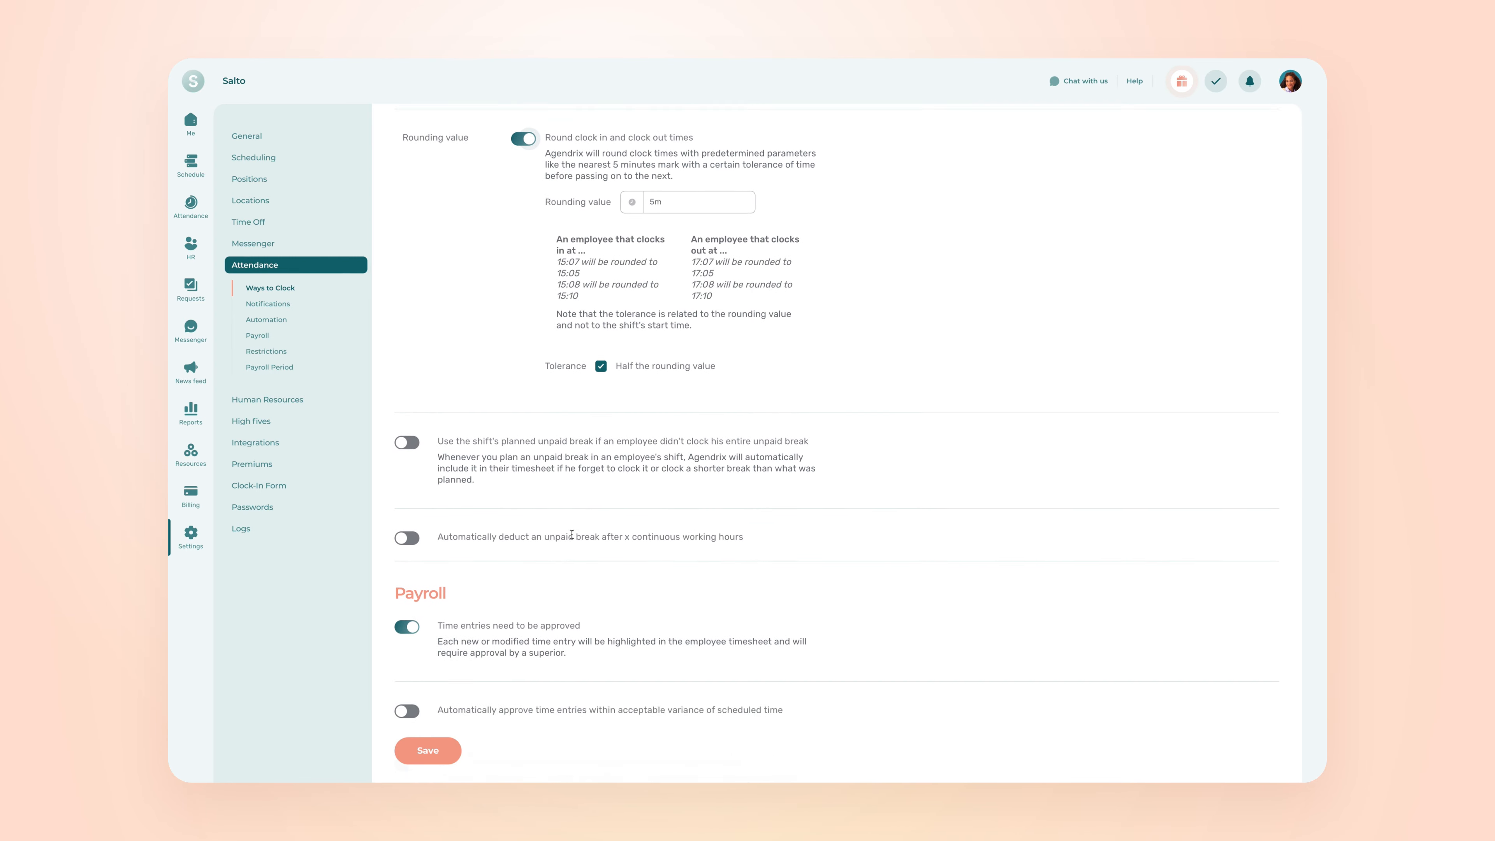
{"action": "scroll", "coordinate": [571, 534], "scroll_direction": "down", "scroll_amount": 2}
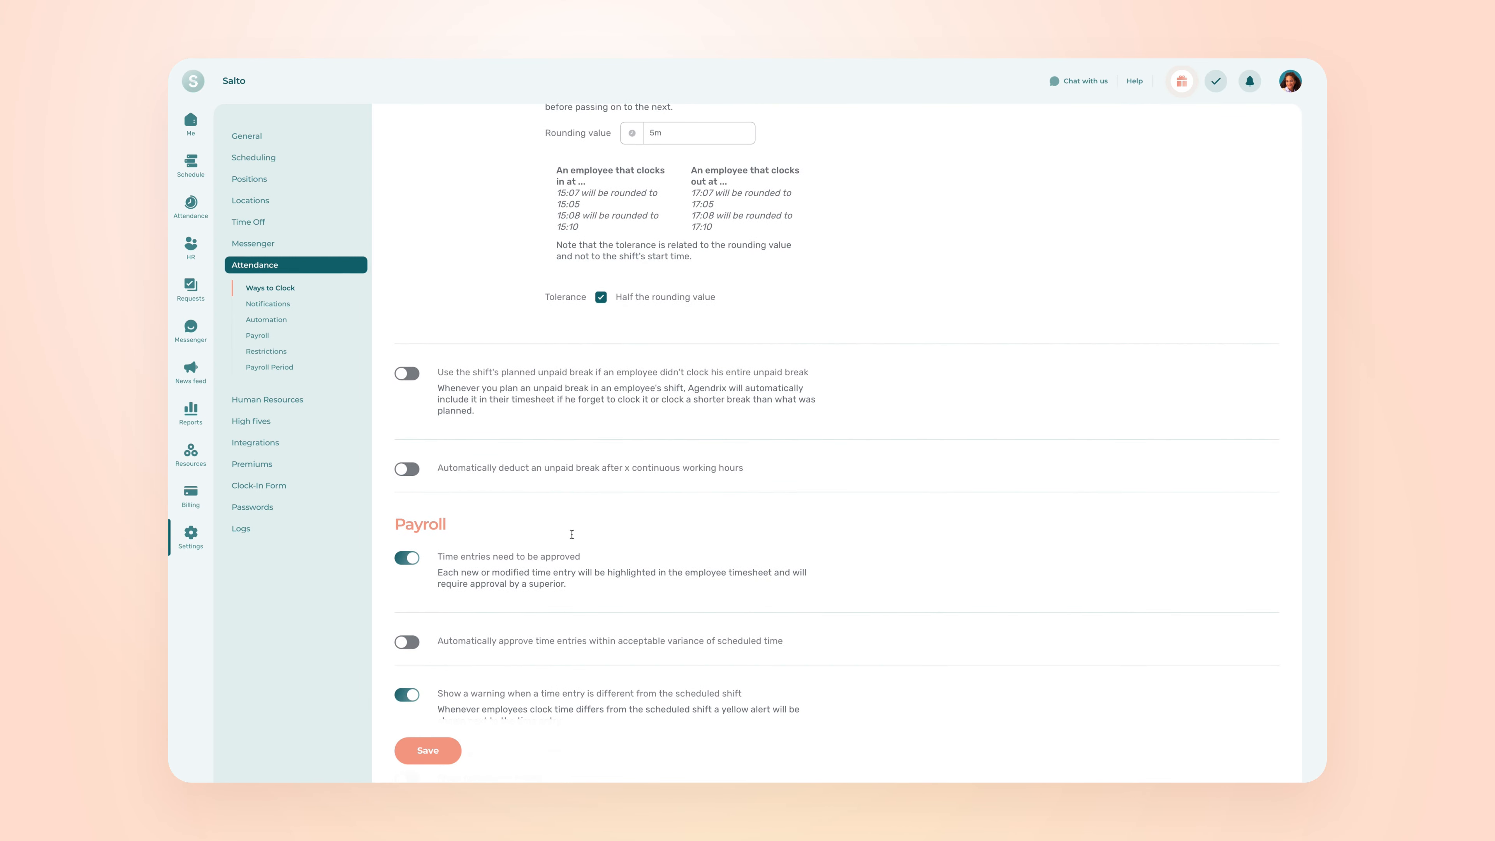
{"action": "left_click", "coordinate": [404, 378]}
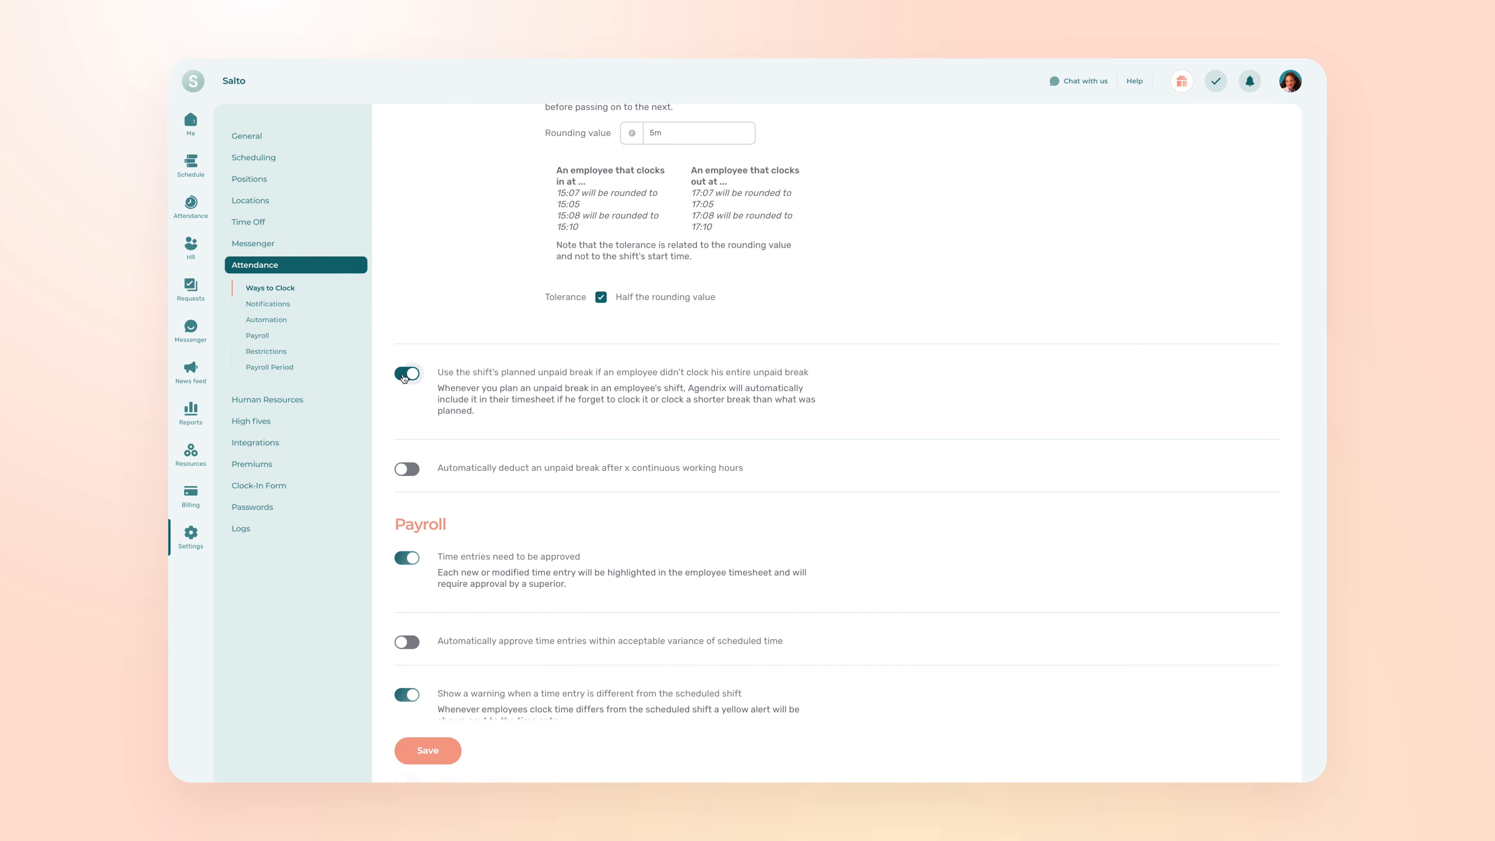
{"action": "scroll", "coordinate": [403, 378], "scroll_direction": "down", "scroll_amount": 2}
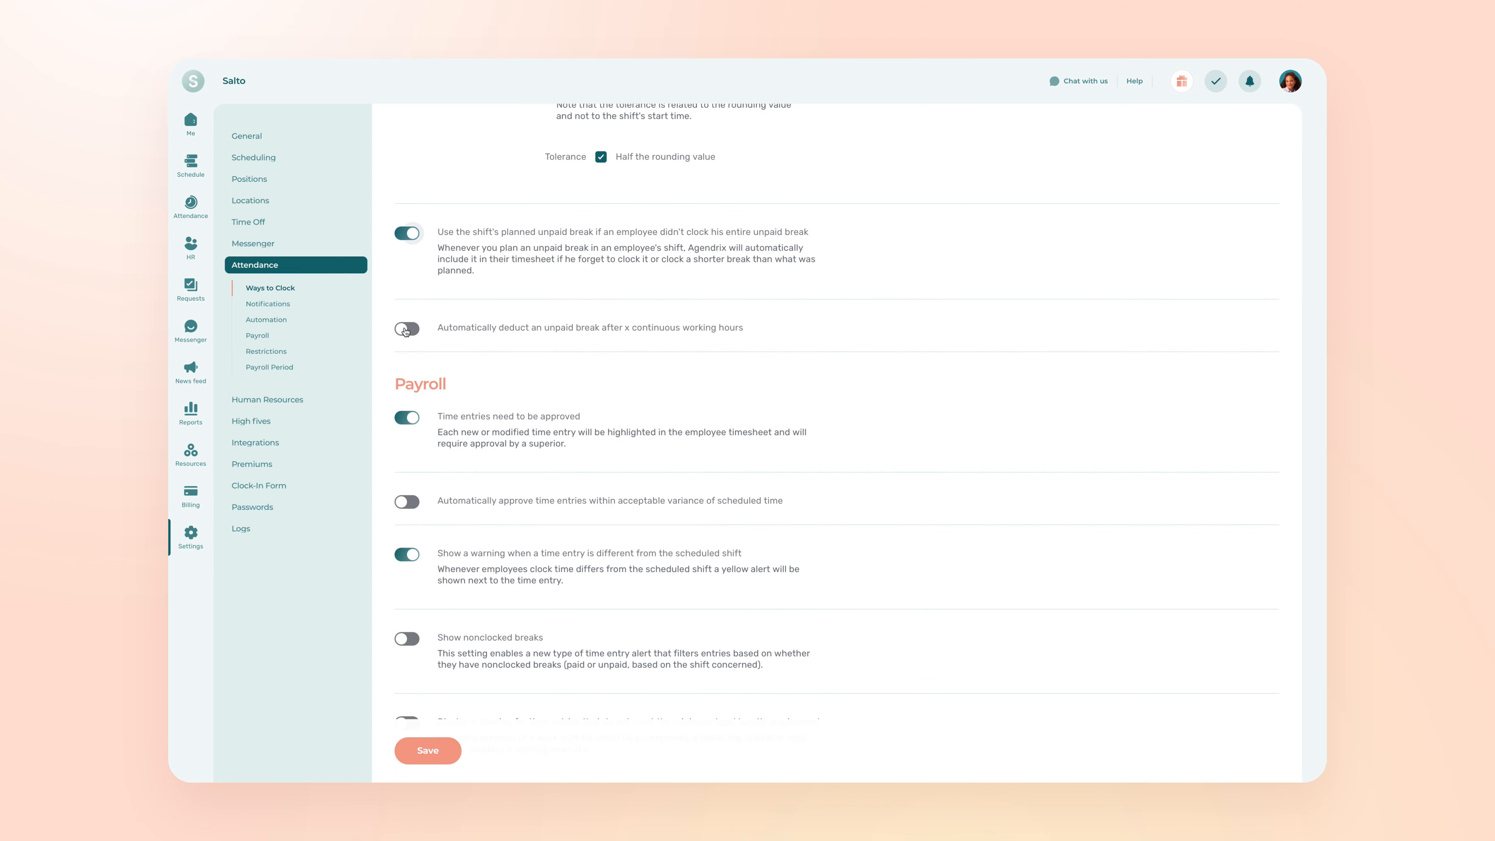
{"action": "left_click", "coordinate": [406, 330]}
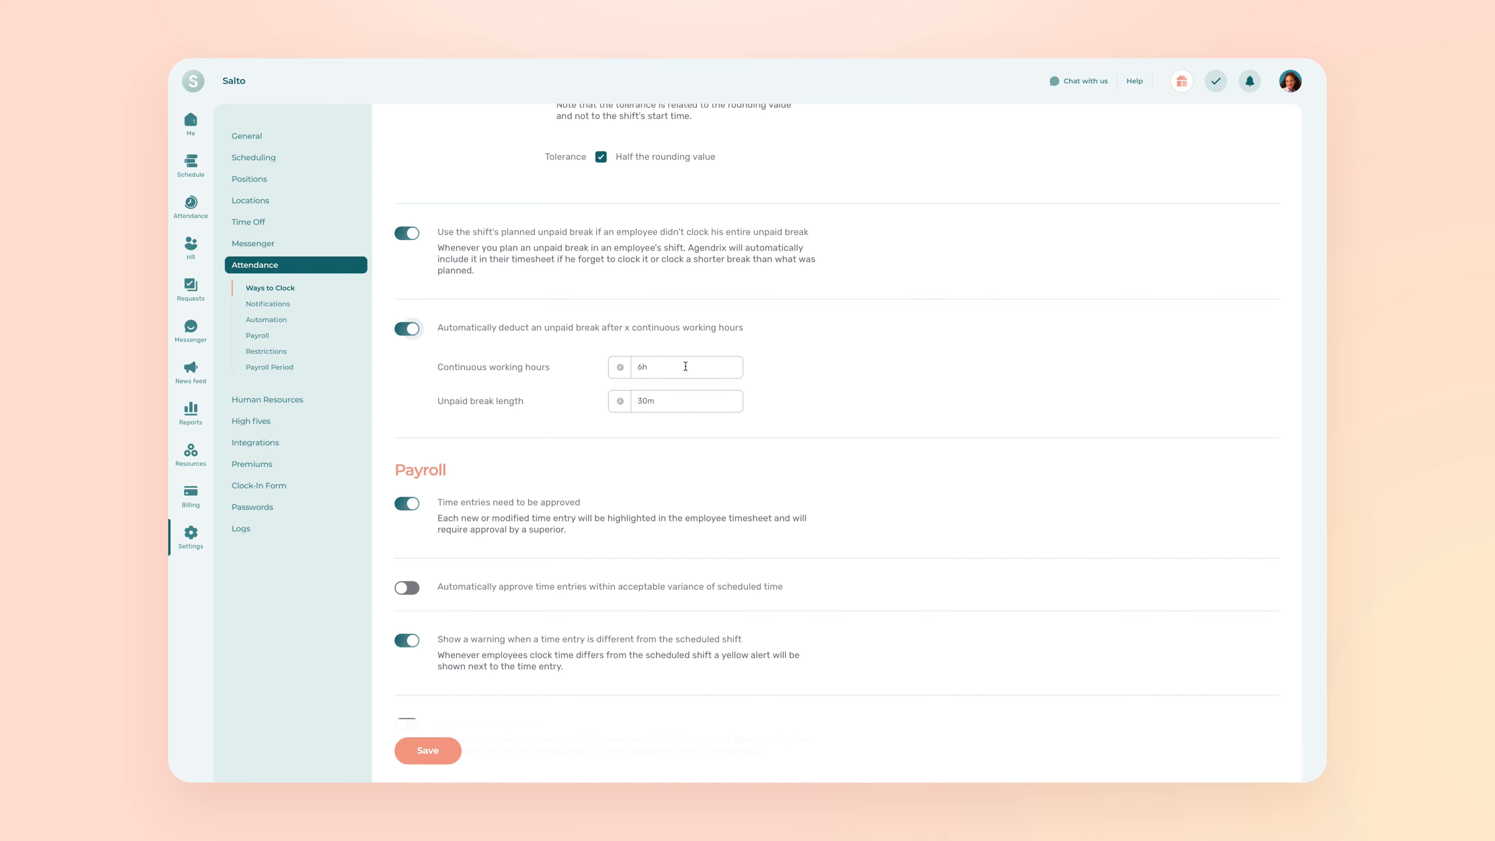
Step: Enable automatic approval of time entries close to the scheduled time, with an acceptable variance of 5m
{"action": "scroll", "coordinate": [685, 366], "scroll_direction": "down", "scroll_amount": 2}
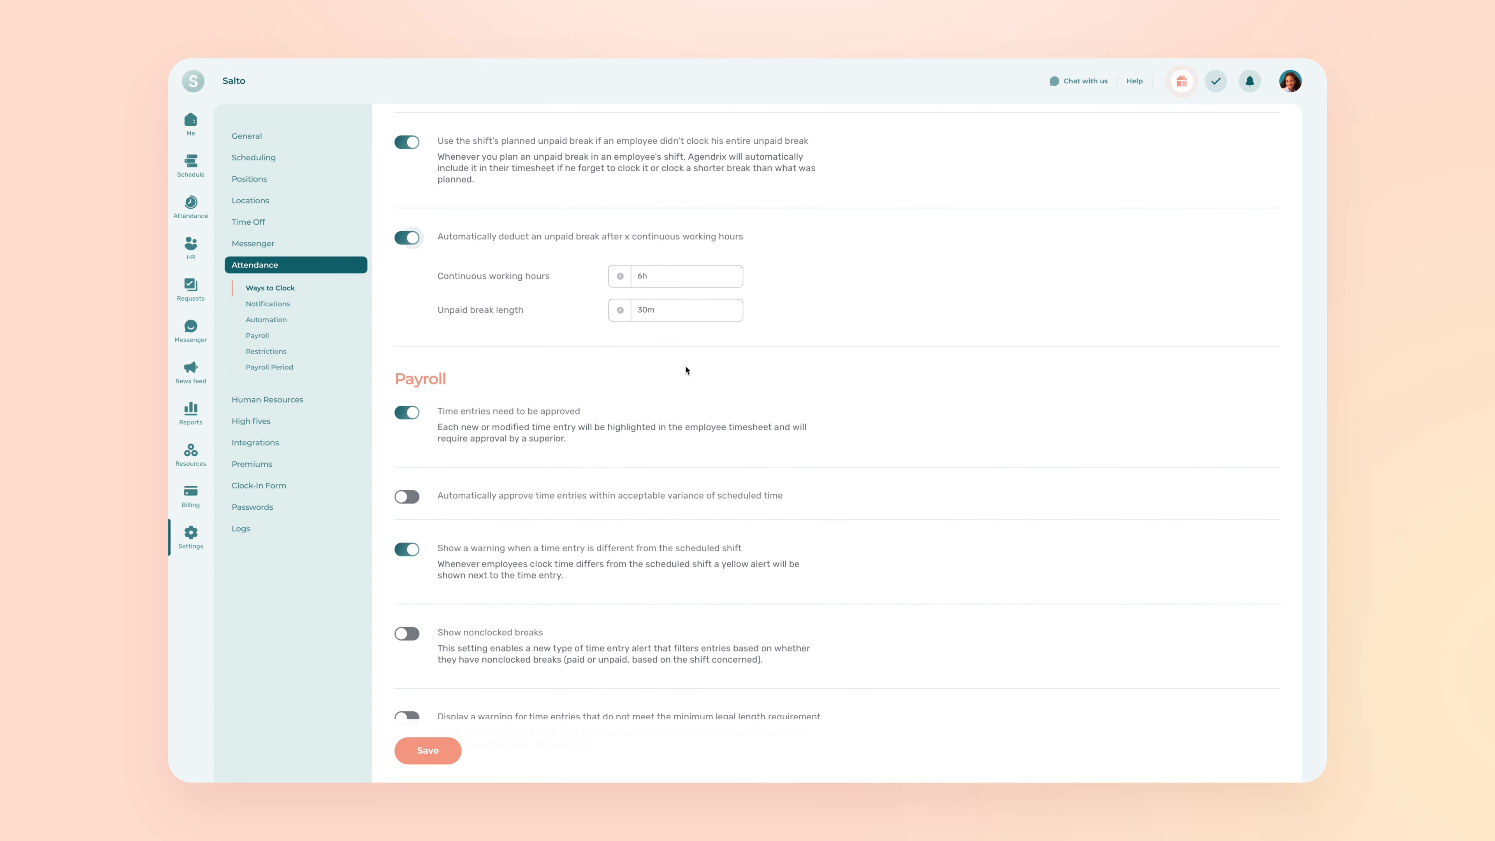
{"action": "scroll", "coordinate": [686, 370], "scroll_direction": "down", "scroll_amount": 1}
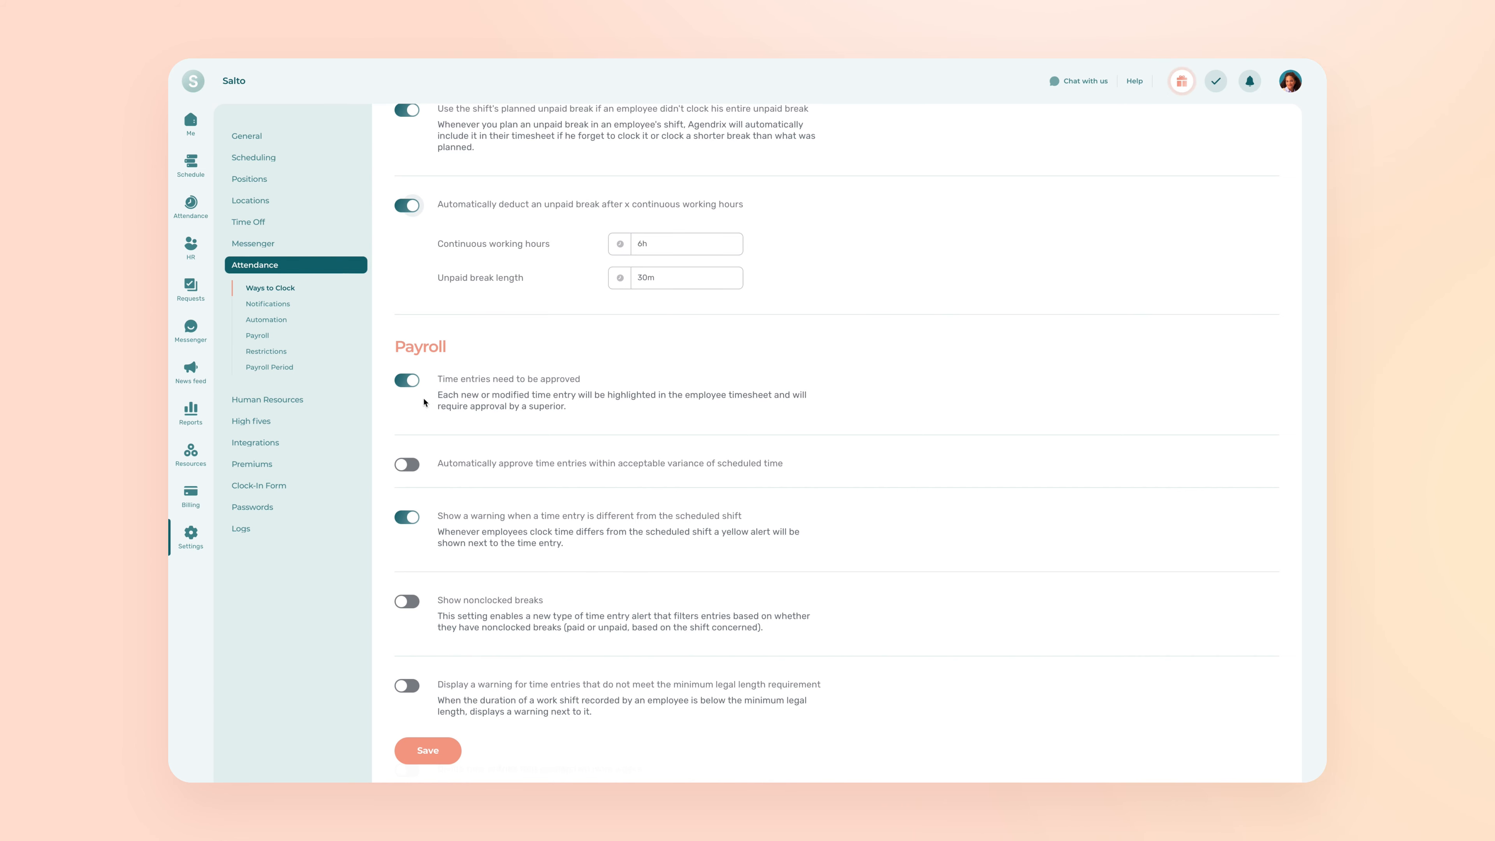
{"action": "left_click", "coordinate": [406, 465]}
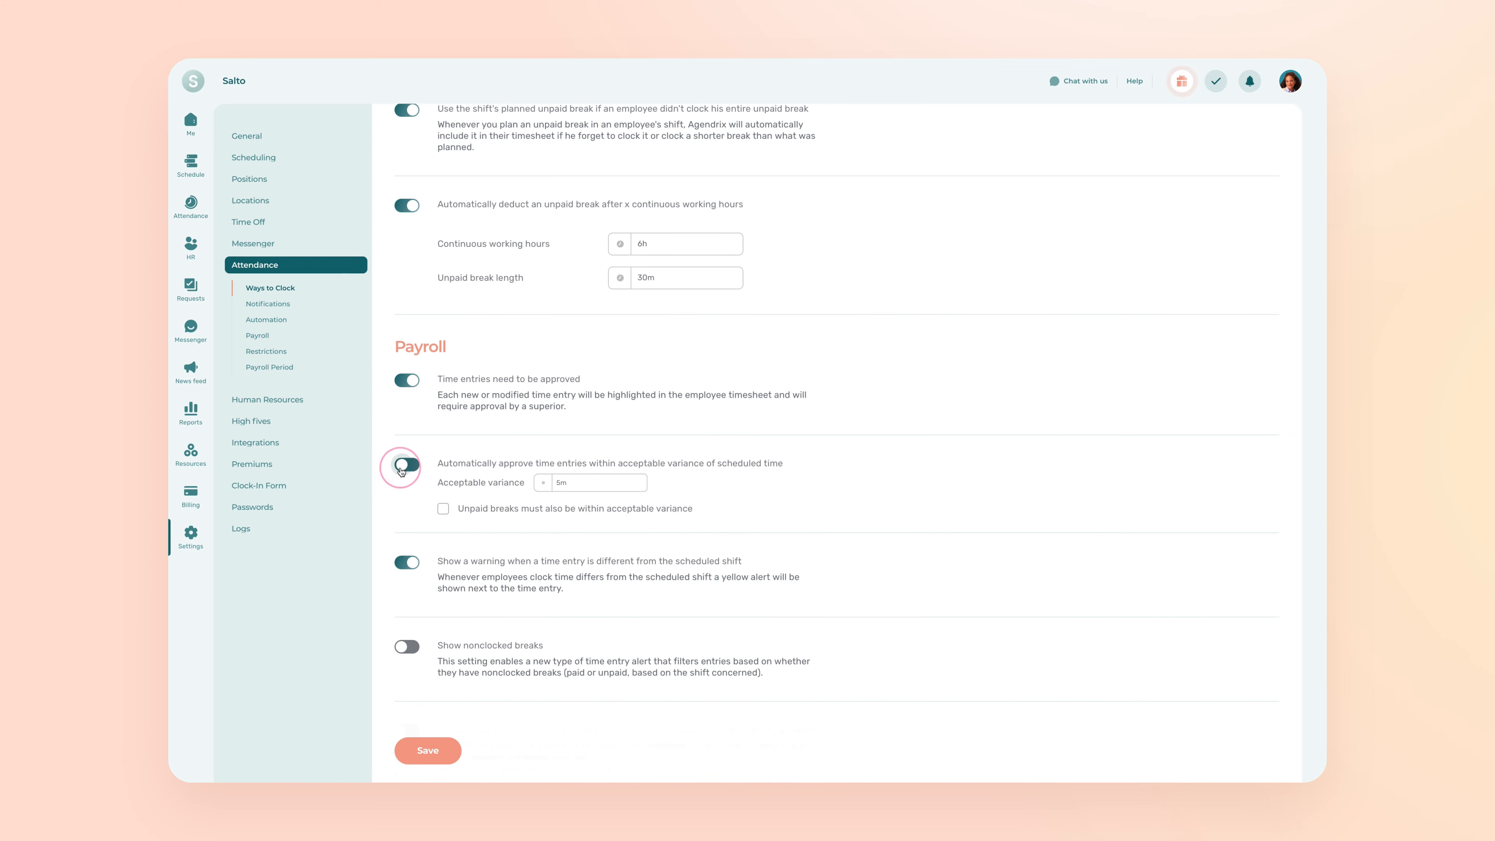
{"action": "left_click", "coordinate": [580, 480]}
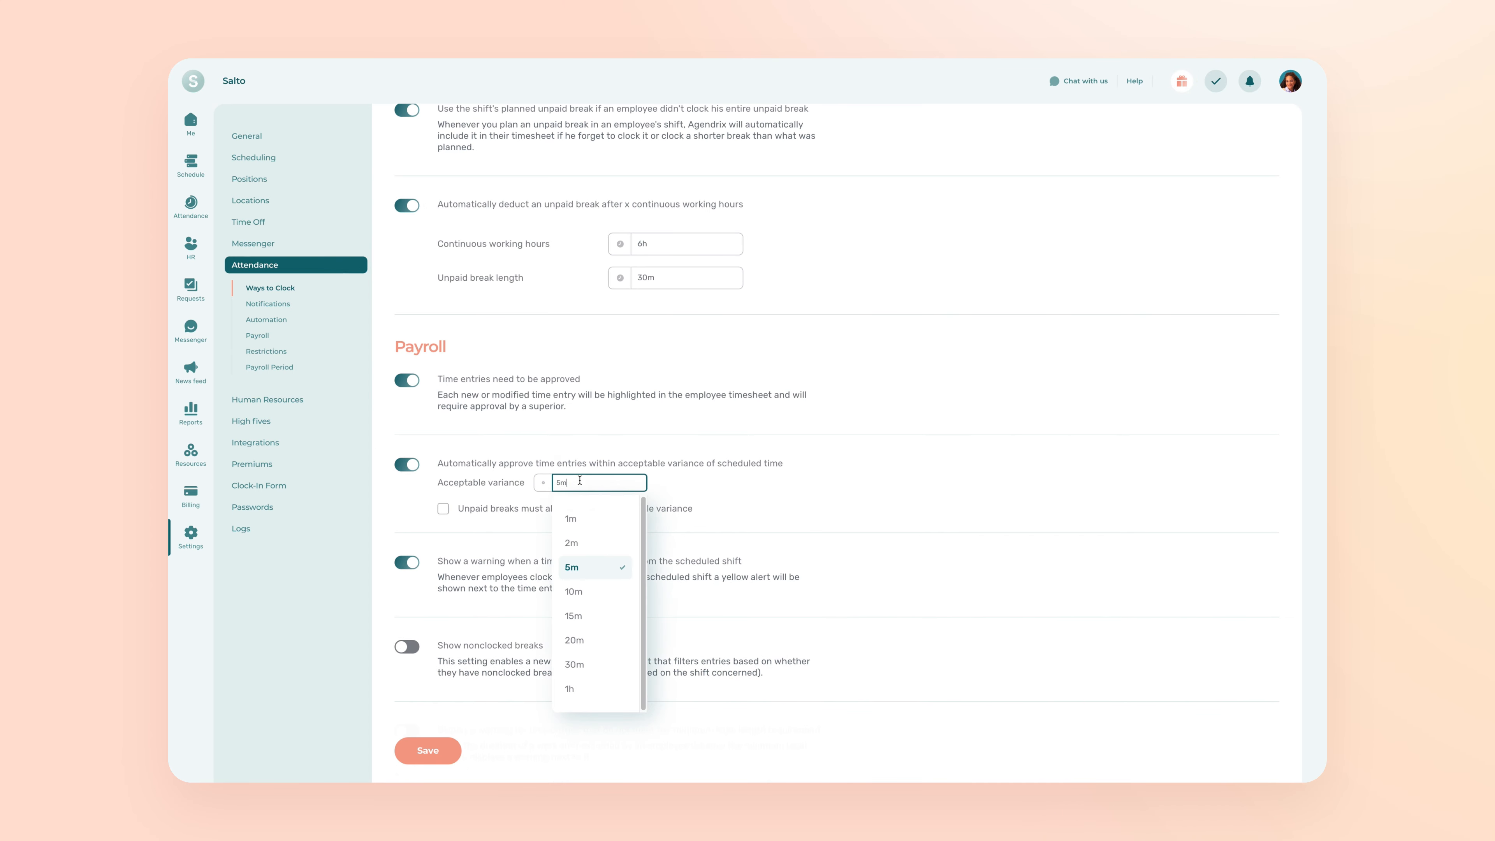
{"action": "left_click", "coordinate": [592, 568]}
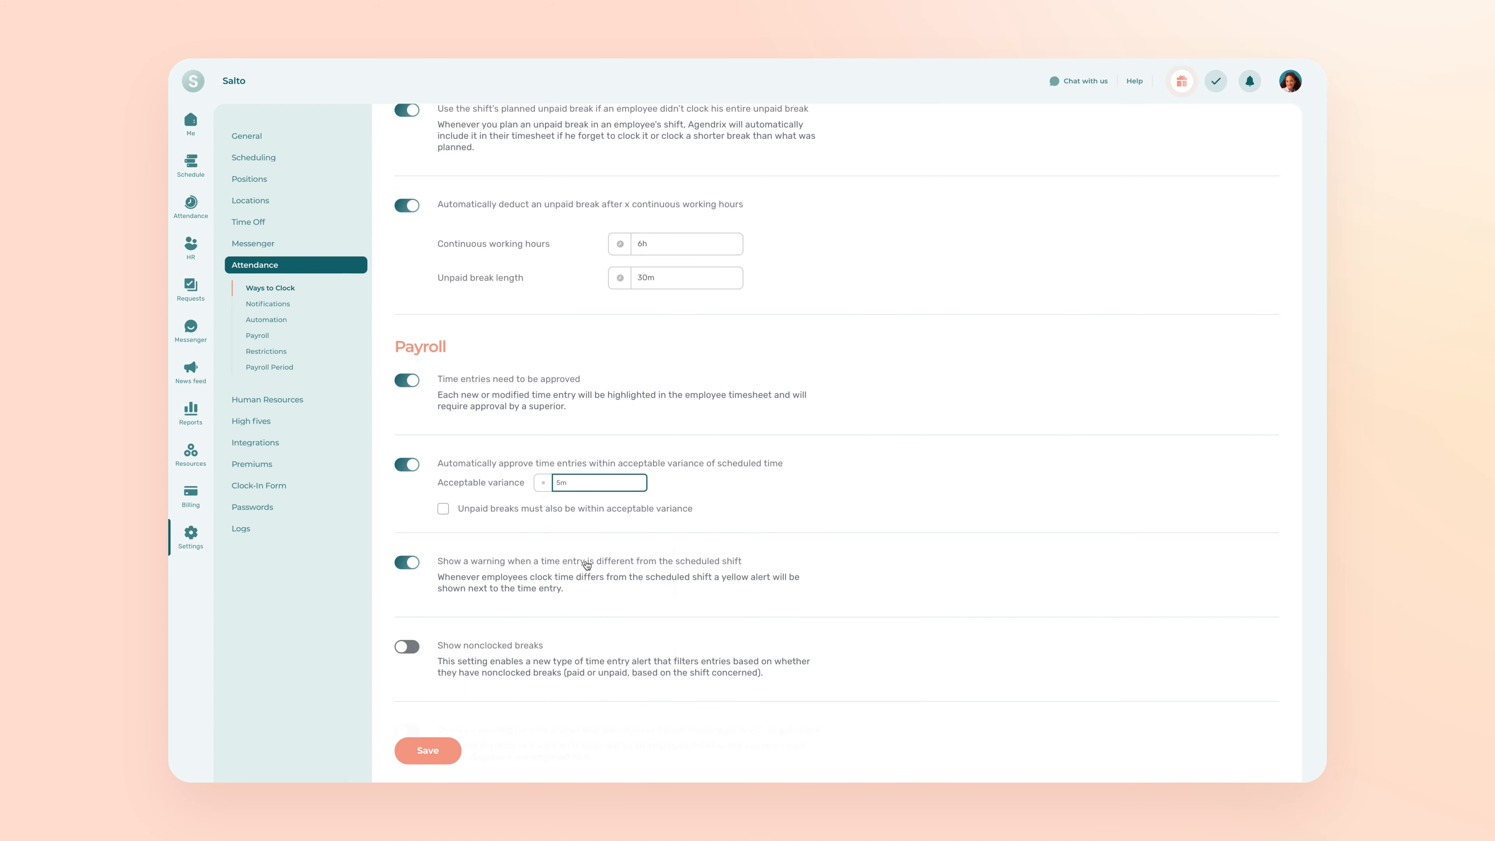
Step: Turn on the Payroll option that shows nonclocked breaks as a time entry alert
{"action": "scroll", "coordinate": [586, 564], "scroll_direction": "down", "scroll_amount": 1}
{"action": "scroll", "coordinate": [585, 558], "scroll_direction": "down", "scroll_amount": 1}
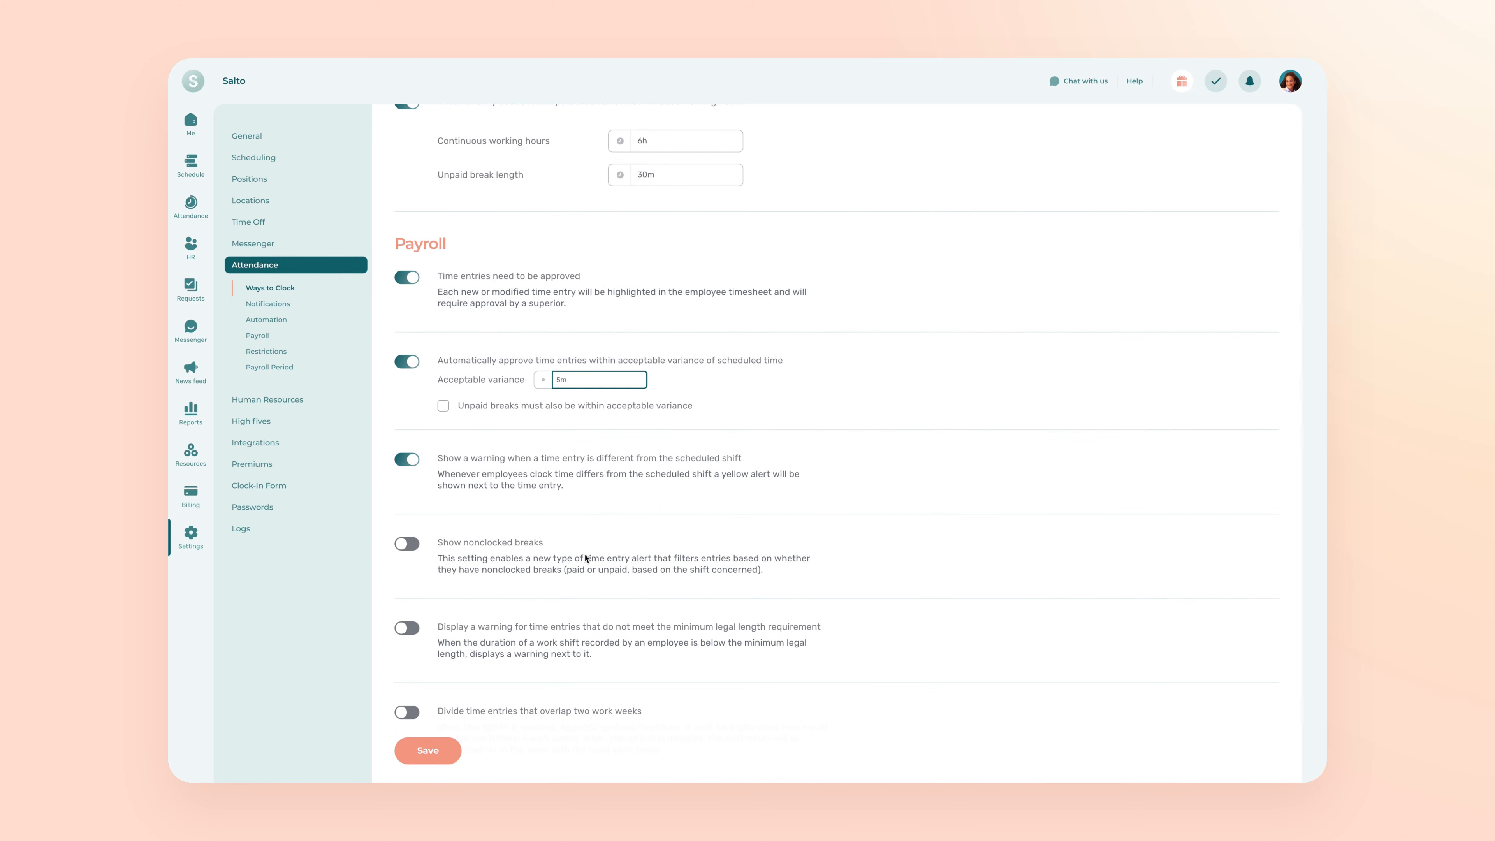
{"action": "scroll", "coordinate": [584, 553], "scroll_direction": "down", "scroll_amount": 3}
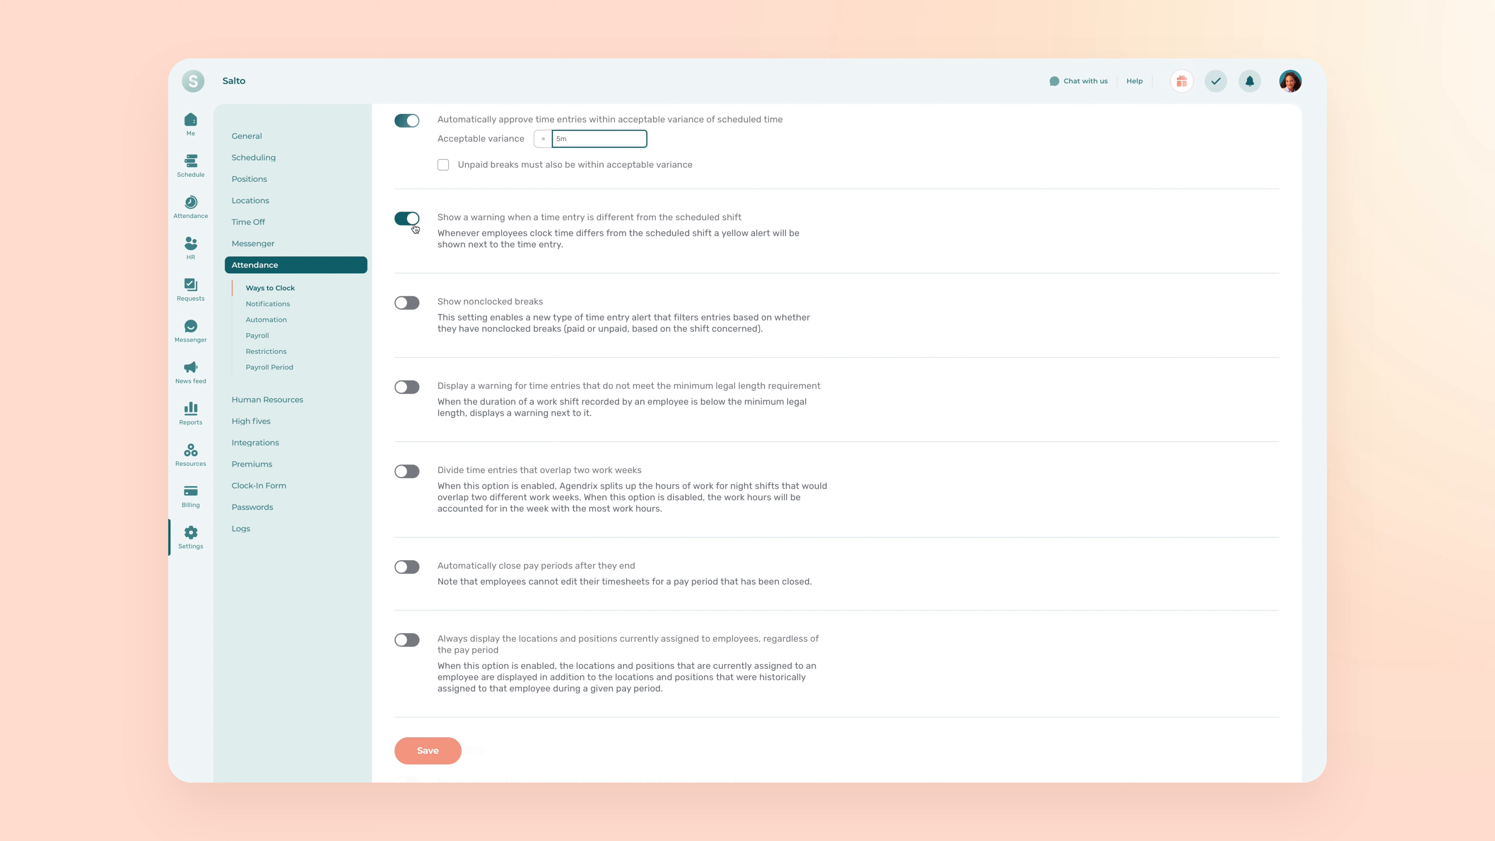
{"action": "left_click", "coordinate": [406, 308]}
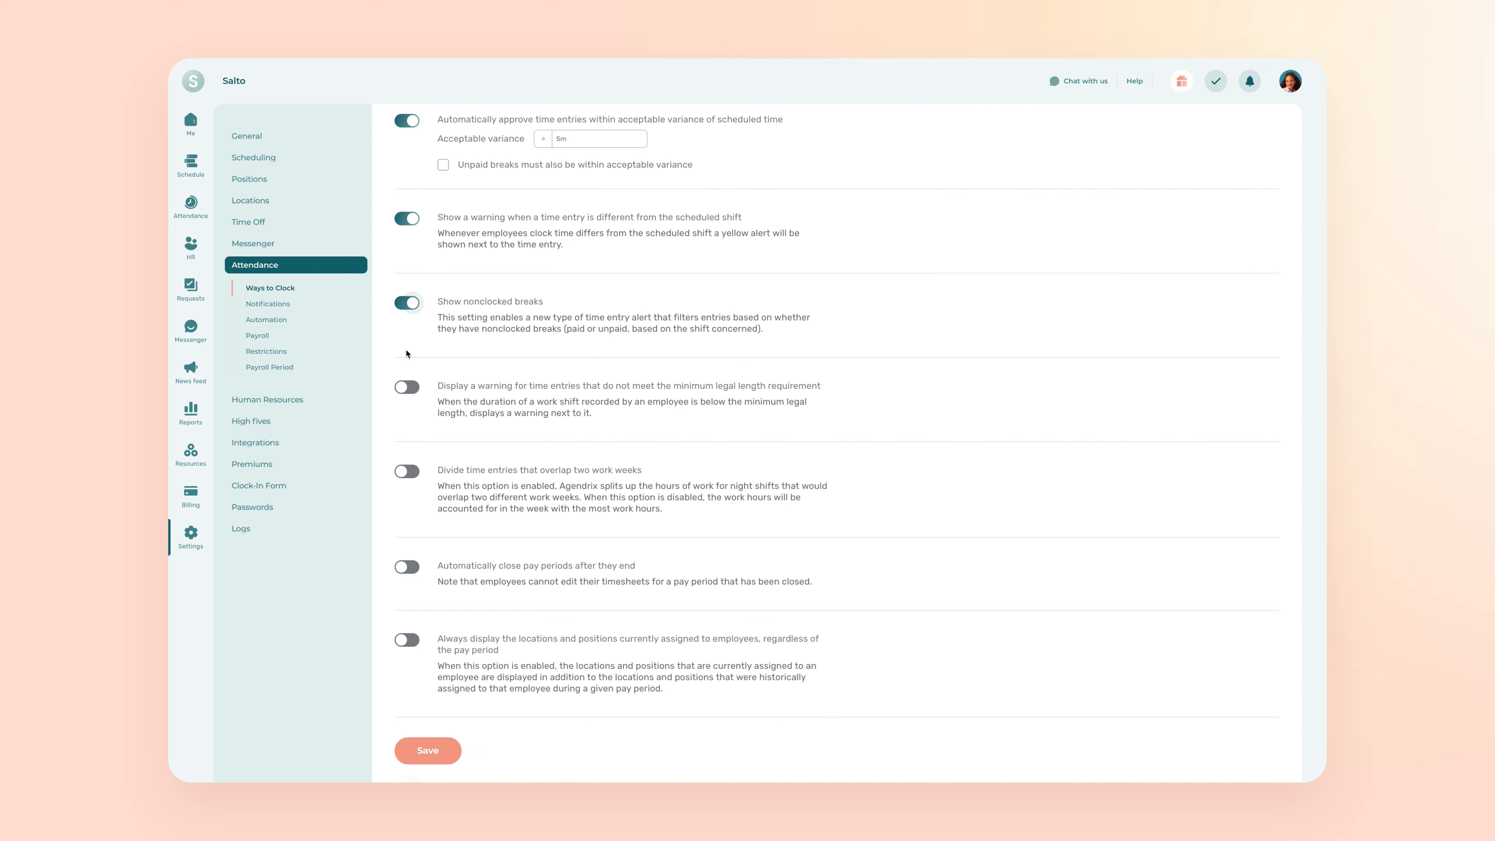
Step: Enable the warning for time entries below the minimum legal length and the division of entries that overlap two work weeks
{"action": "left_click", "coordinate": [407, 388]}
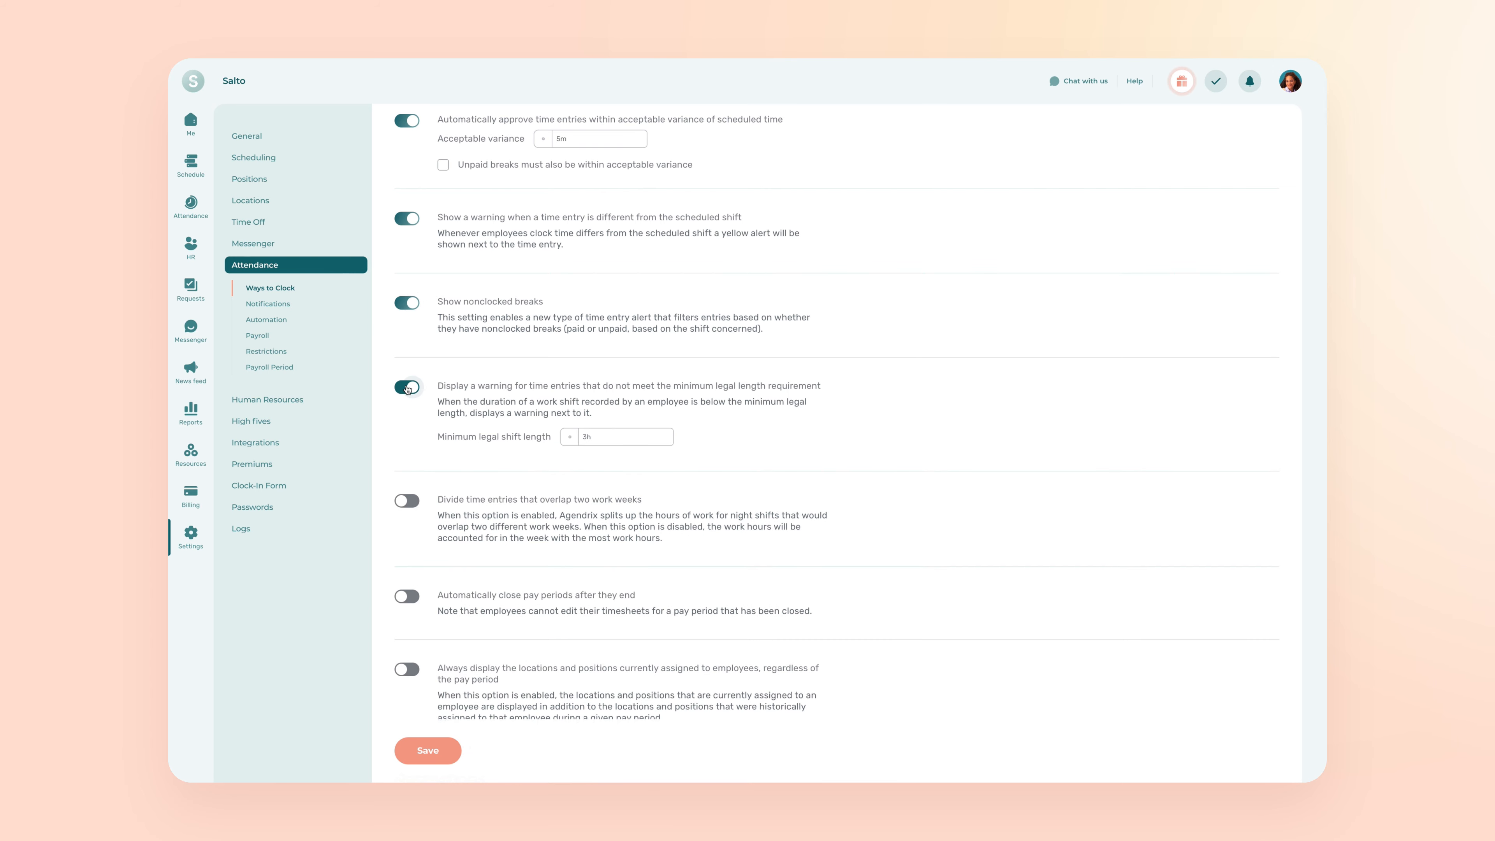
{"action": "scroll", "coordinate": [406, 386], "scroll_direction": "down", "scroll_amount": 3}
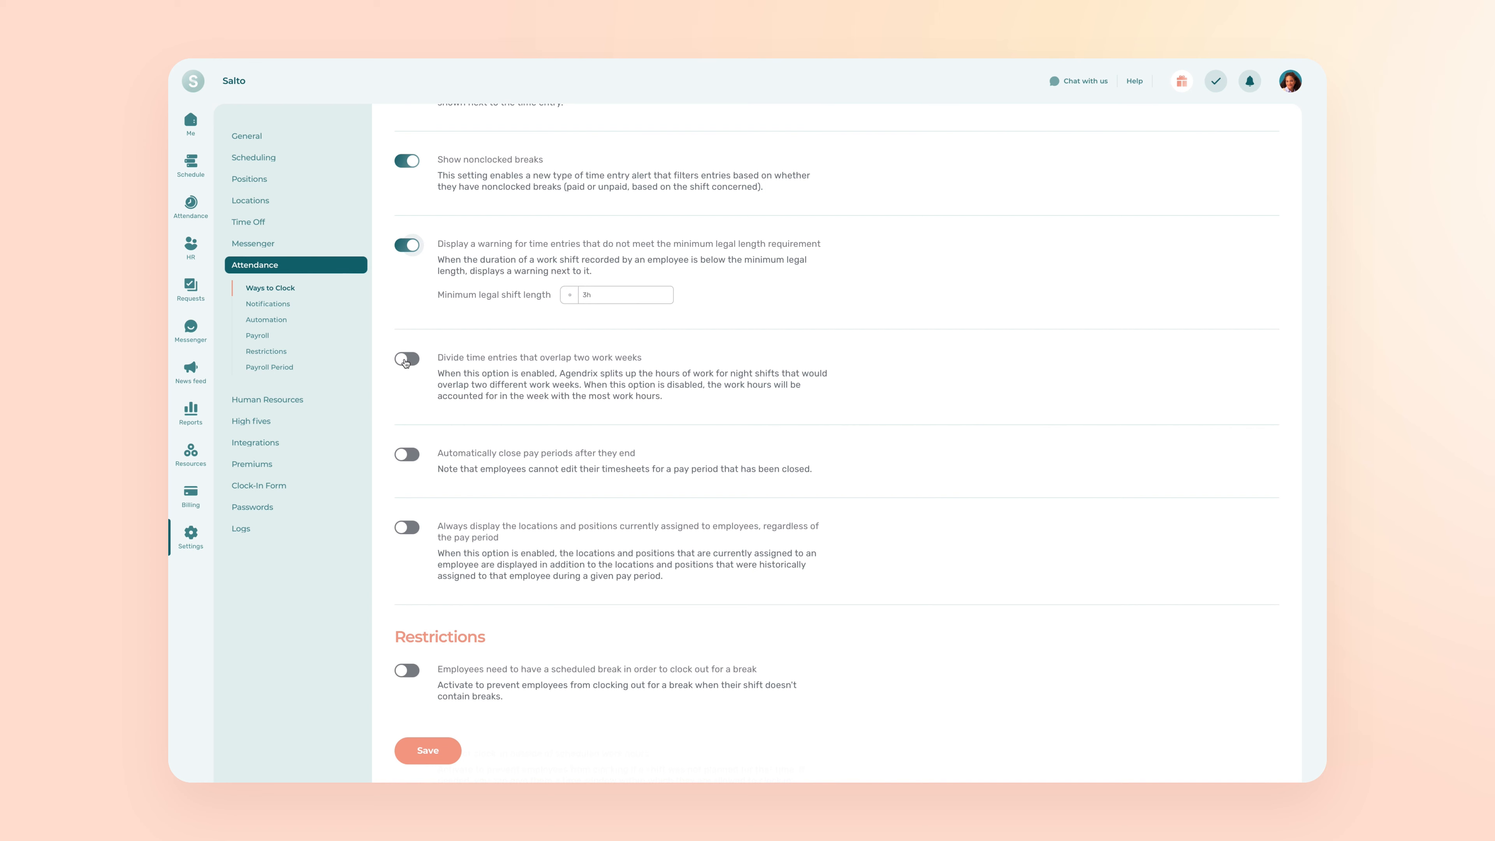
{"action": "left_click", "coordinate": [405, 362]}
Step: Enable automatic closing of pay periods after a specific number of days, and always display employees' currently assigned locations and positions
{"action": "scroll", "coordinate": [406, 362], "scroll_direction": "down", "scroll_amount": 3}
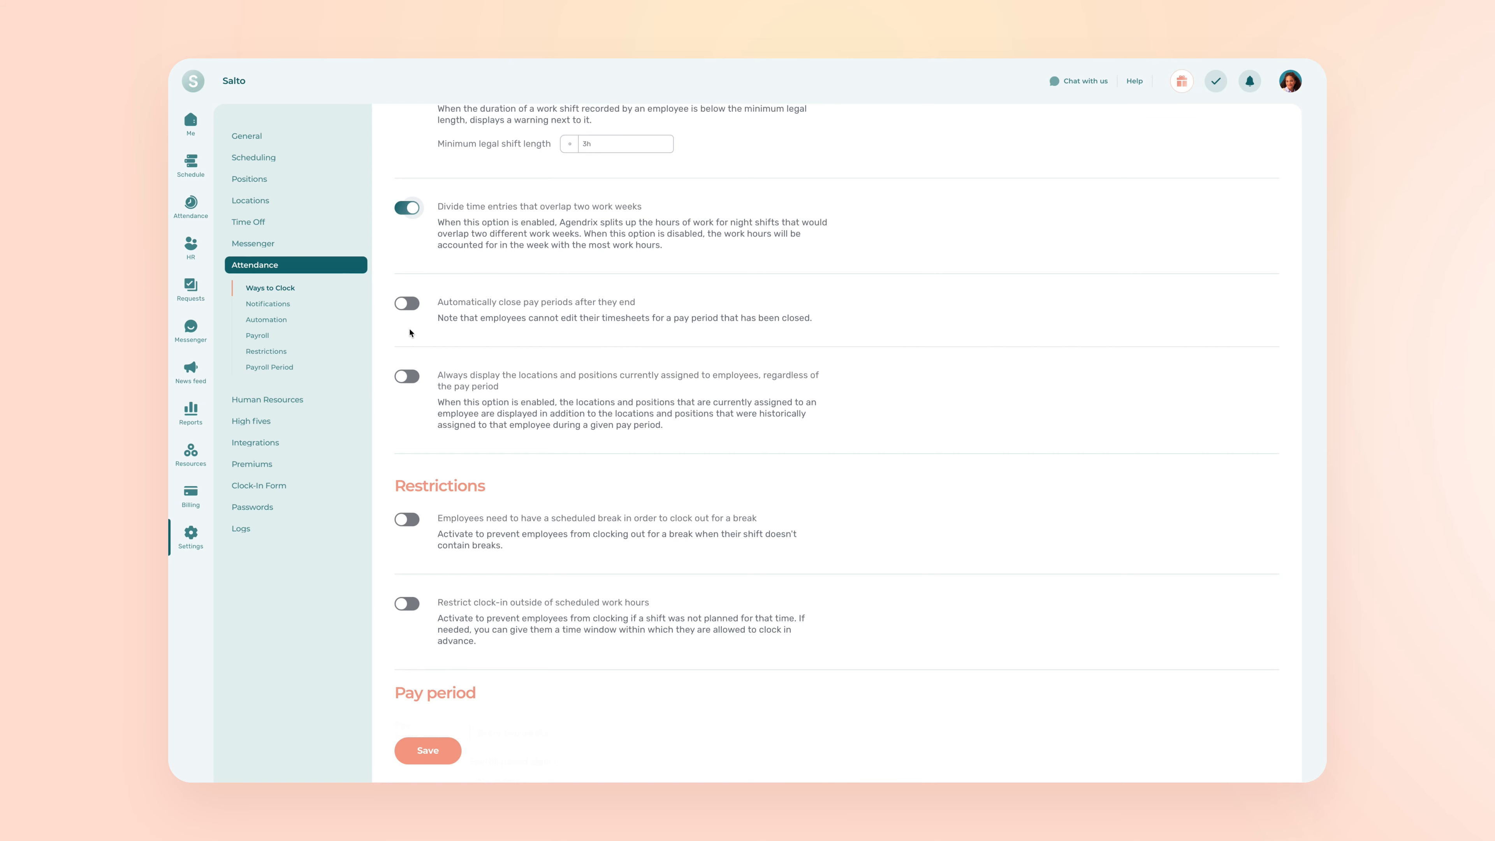
{"action": "left_click", "coordinate": [408, 304]}
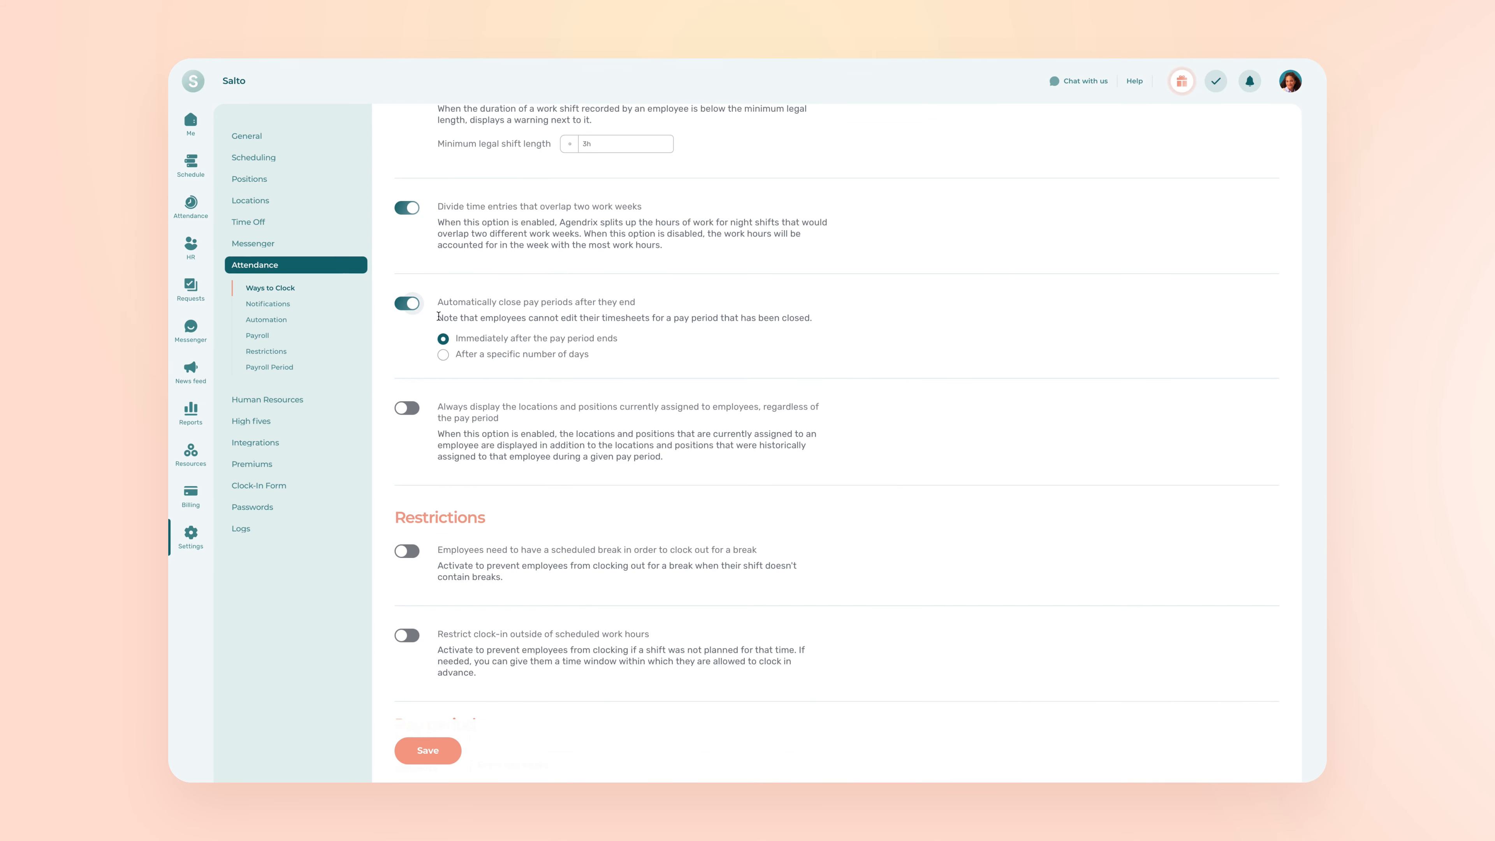
{"action": "left_click", "coordinate": [443, 355]}
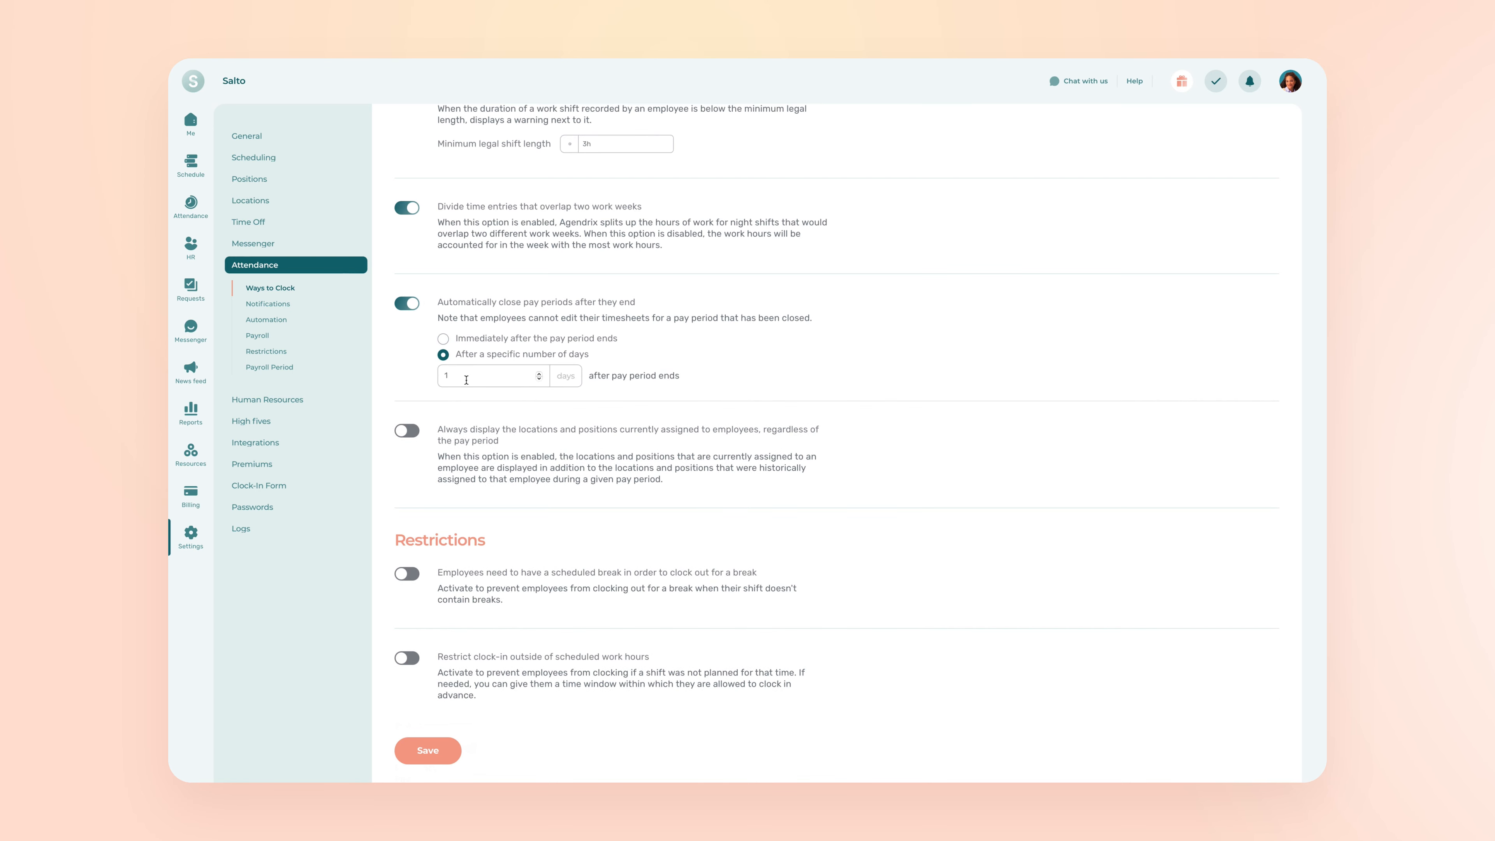
{"action": "left_click", "coordinate": [403, 434]}
Step: Require a scheduled break for clocking out on break, and restrict clock-in outside of scheduled work hours
{"action": "scroll", "coordinate": [407, 436], "scroll_direction": "down", "scroll_amount": 4}
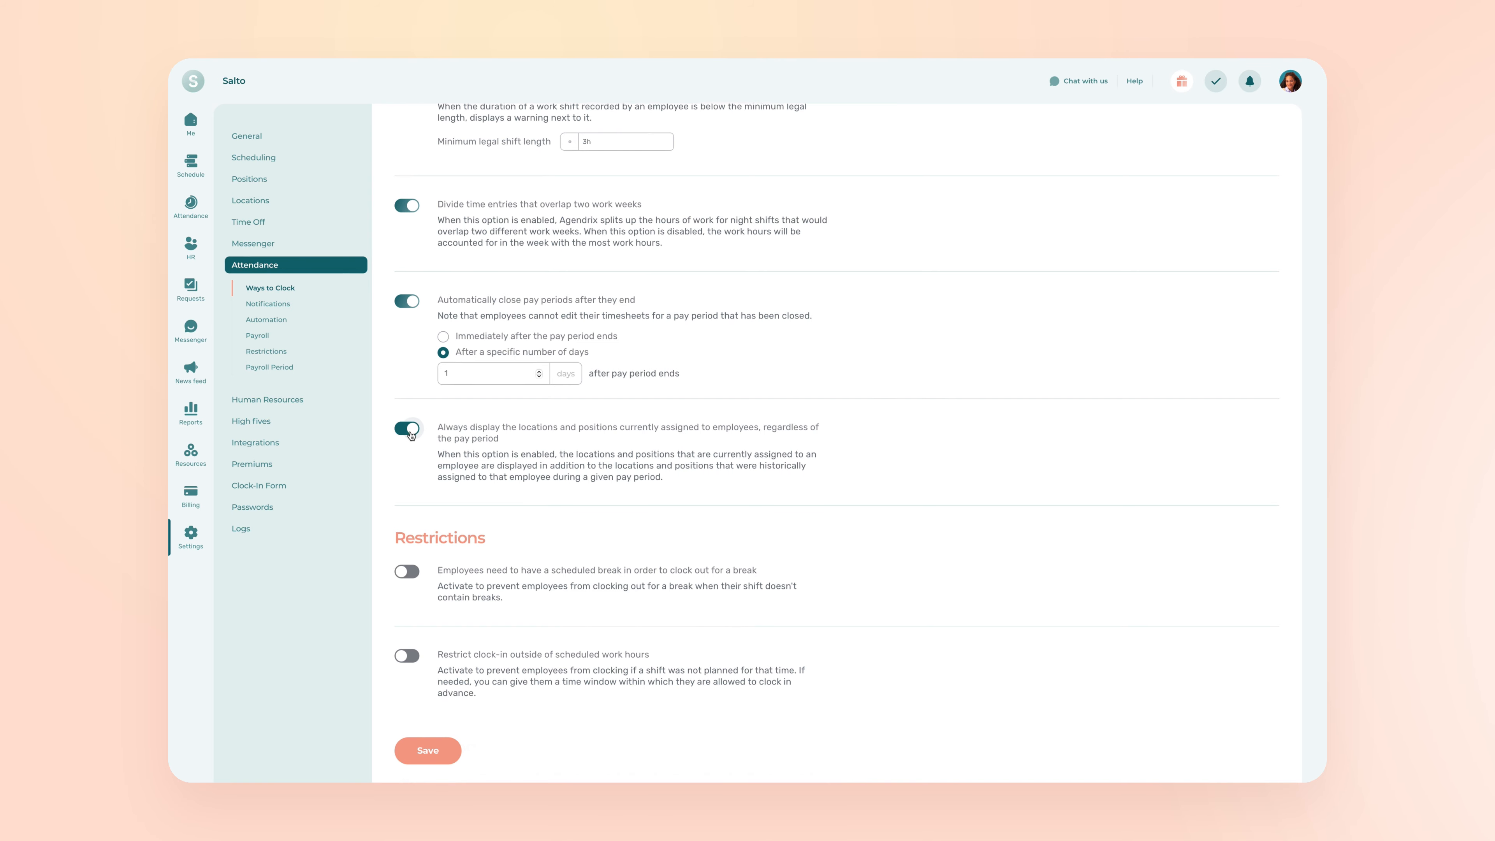
{"action": "scroll", "coordinate": [410, 435], "scroll_direction": "down", "scroll_amount": 1}
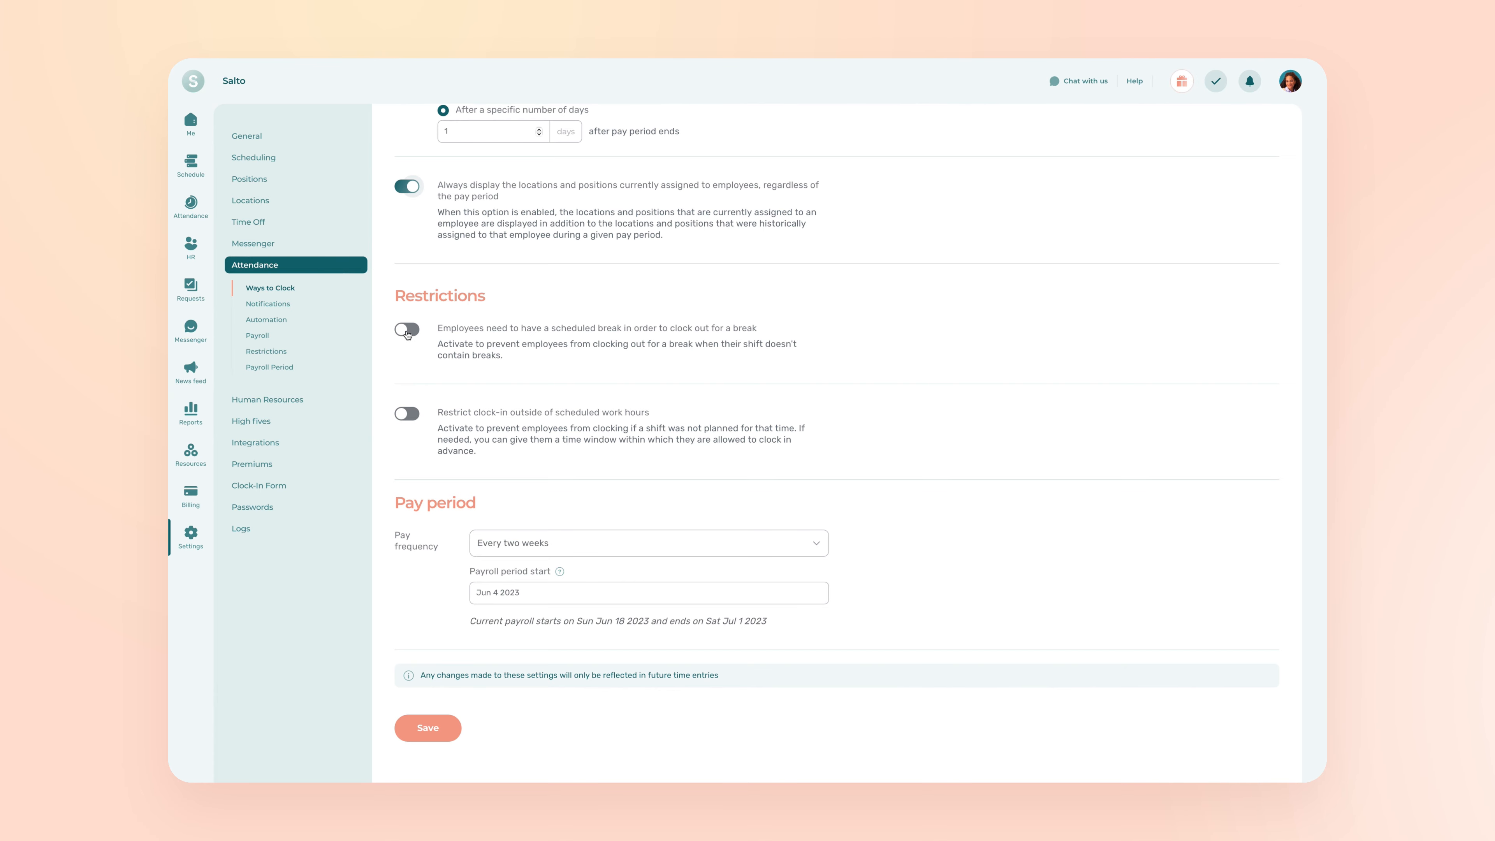
{"action": "left_click", "coordinate": [407, 333]}
{"action": "left_click", "coordinate": [408, 415]}
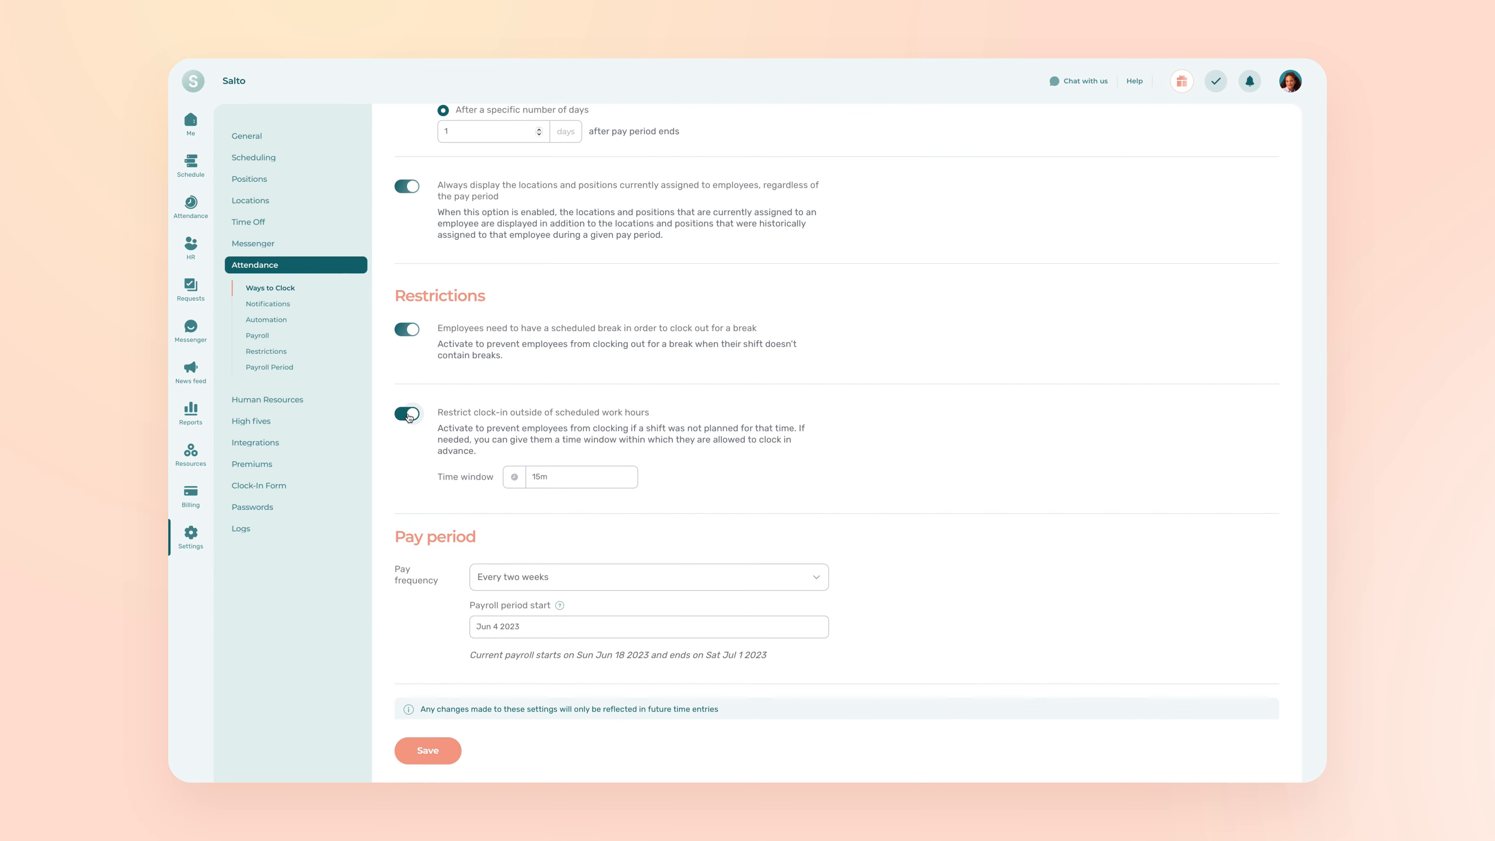
Step: Check the available pay frequency options and open the calendar for the payroll period start date
{"action": "scroll", "coordinate": [408, 415], "scroll_direction": "down", "scroll_amount": 1}
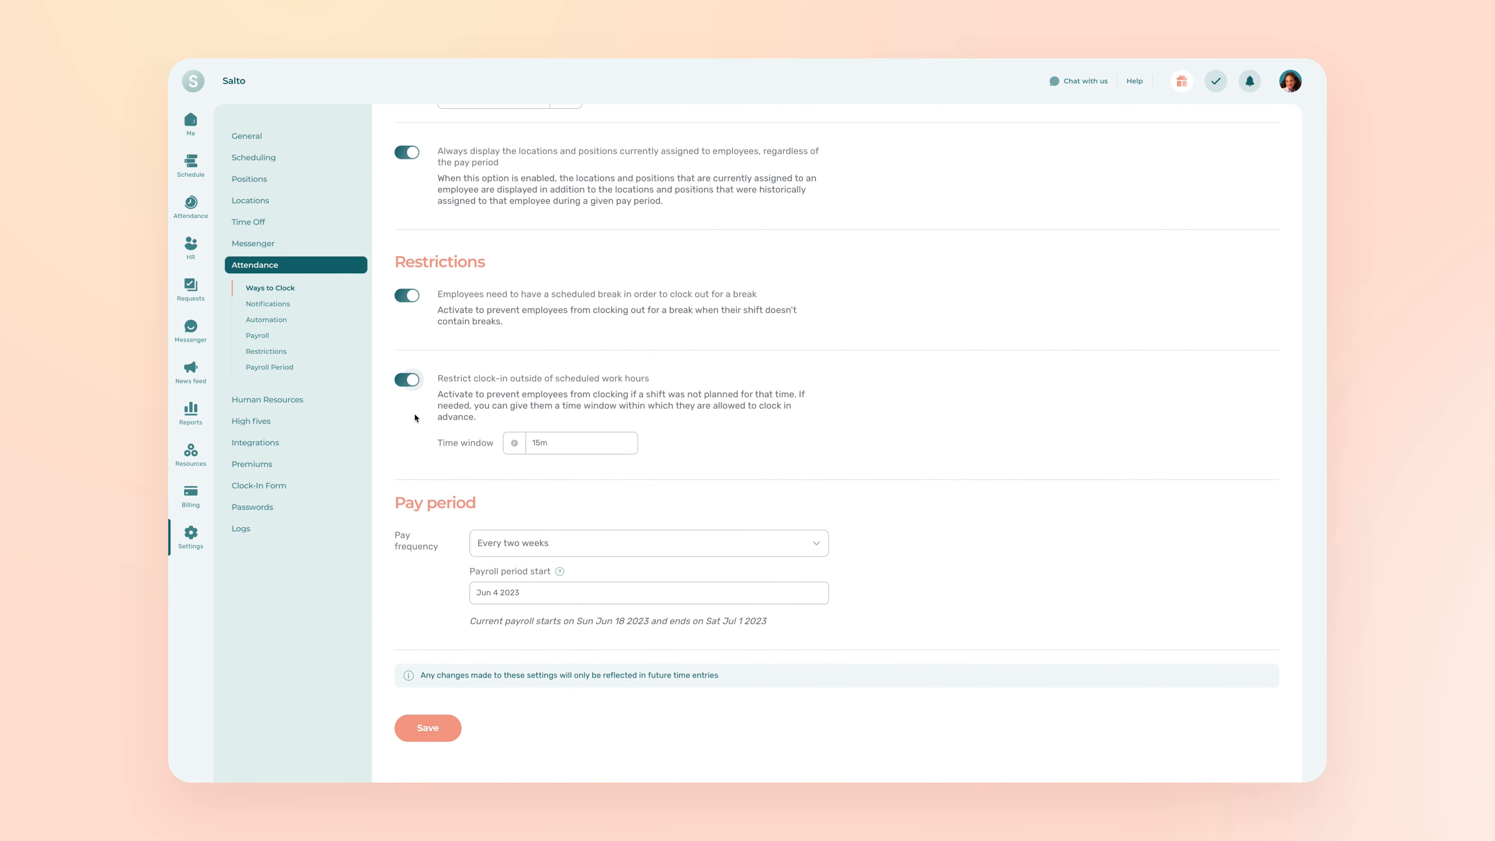
{"action": "left_click", "coordinate": [810, 545]}
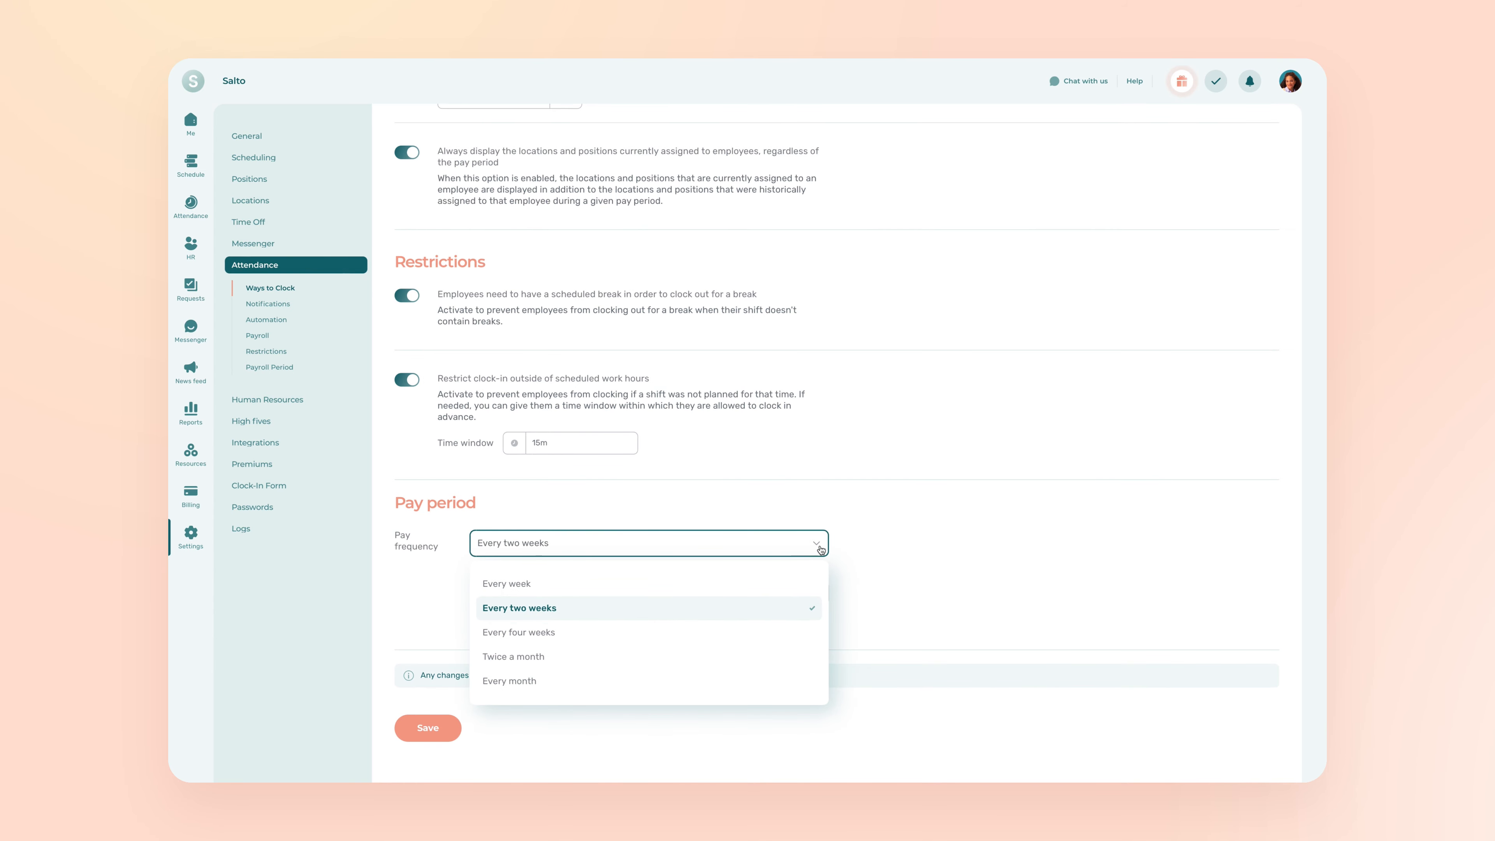
{"action": "left_click", "coordinate": [859, 530]}
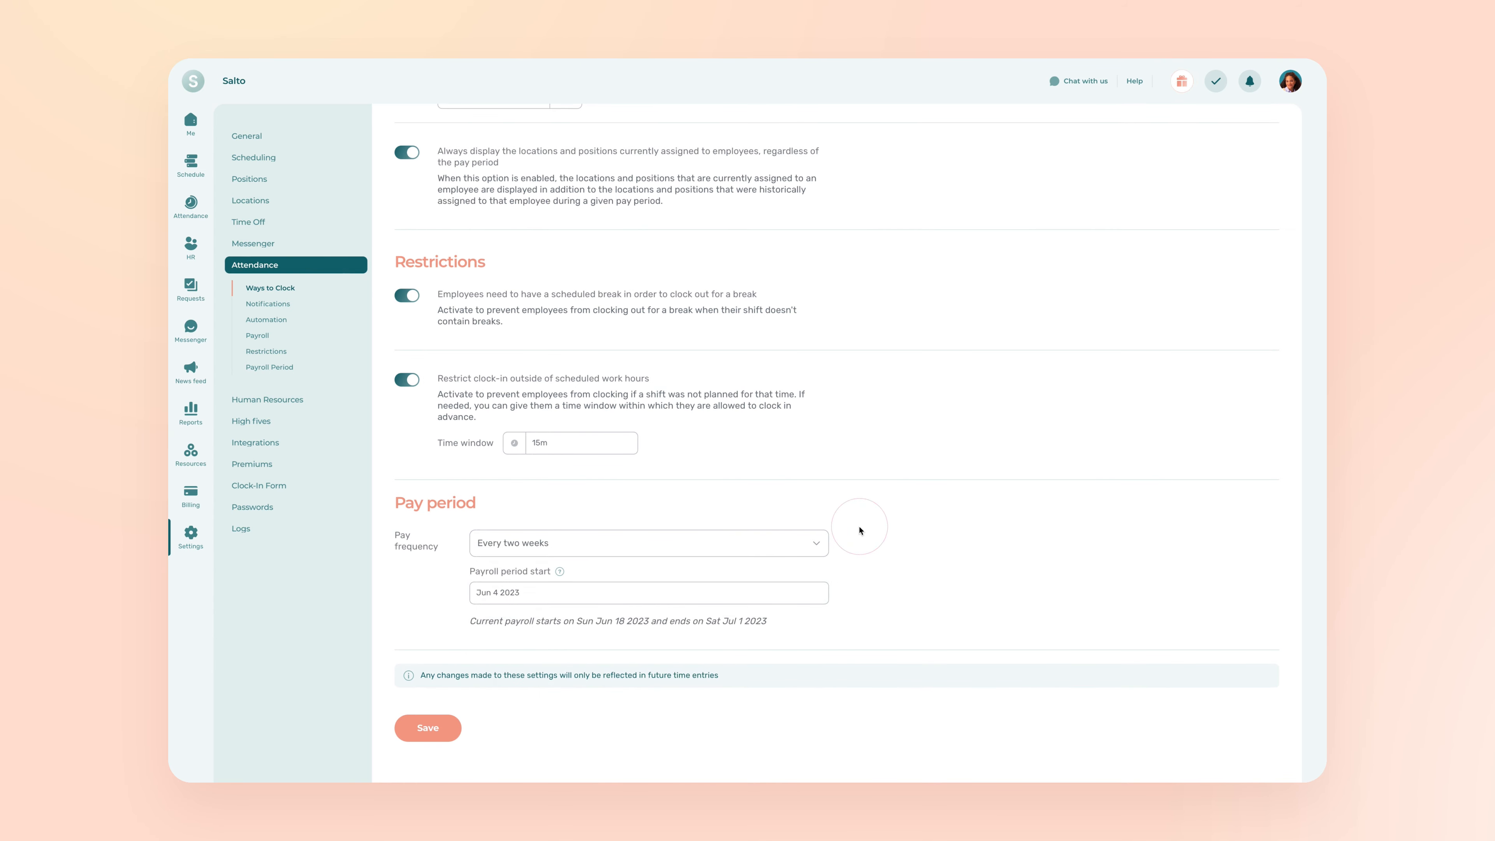
{"action": "left_click", "coordinate": [601, 599]}
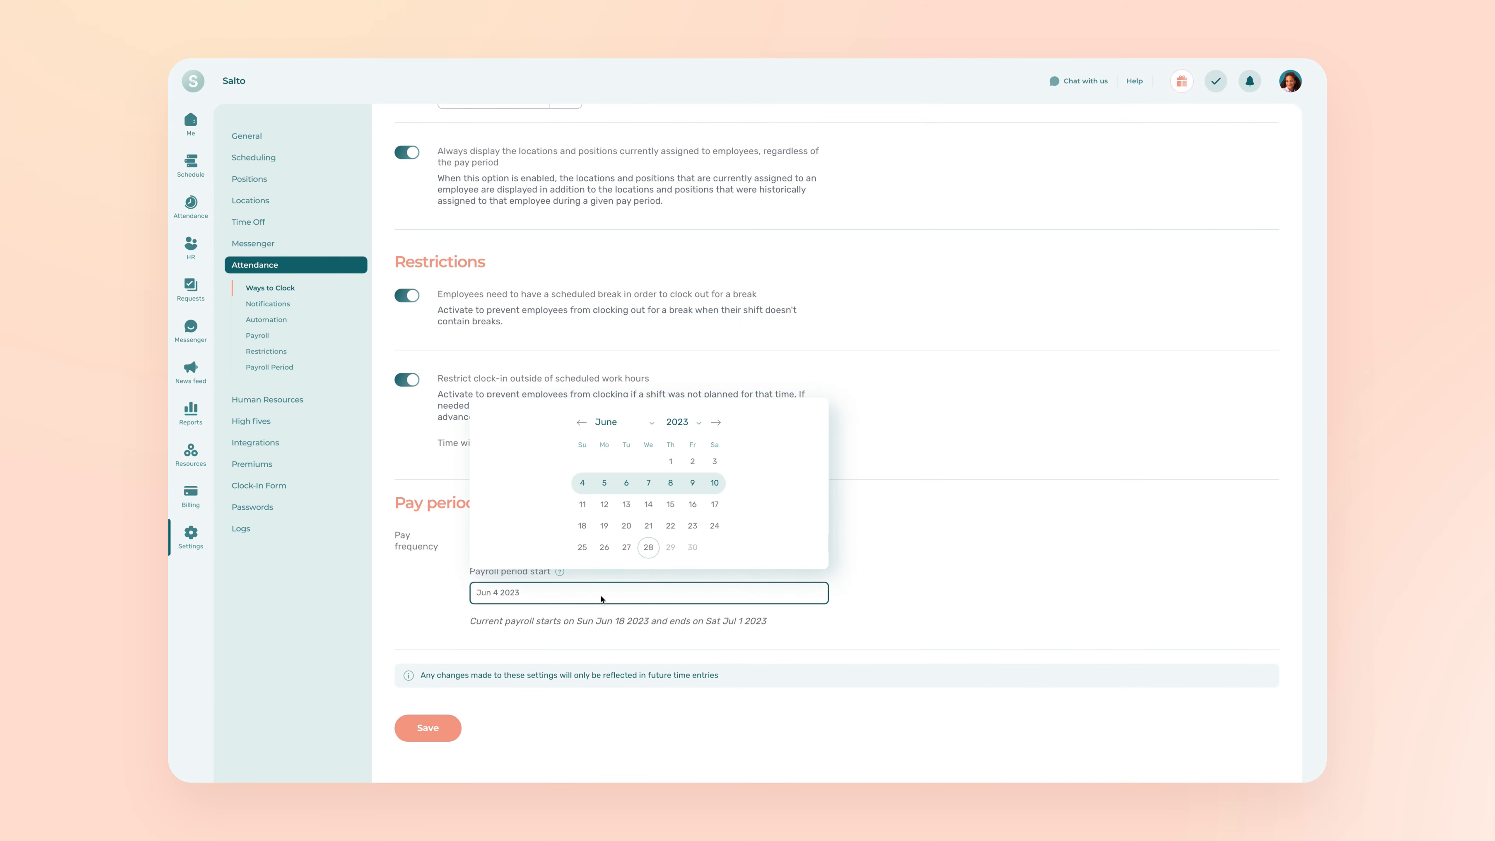